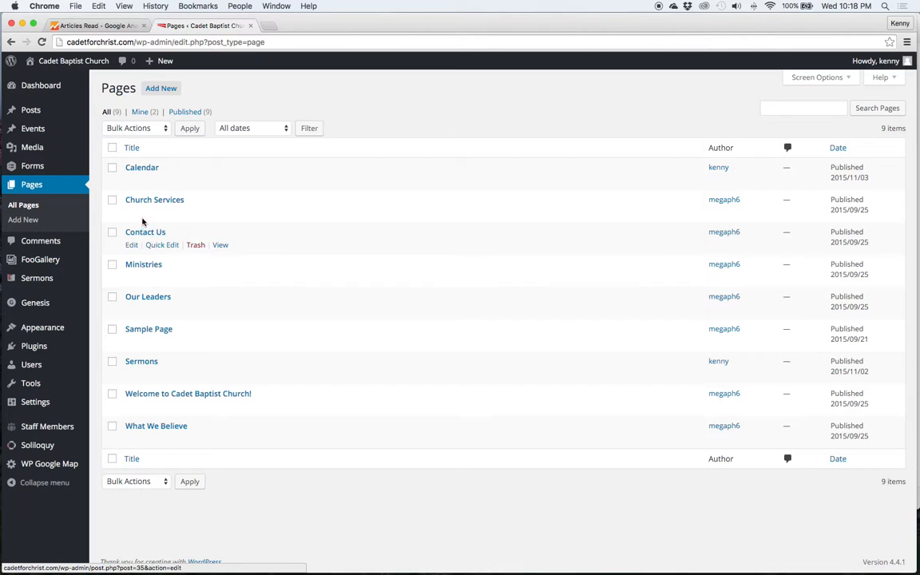
# Open the Contact Us page for editing from the All Pages list
pyautogui.click(129, 245)
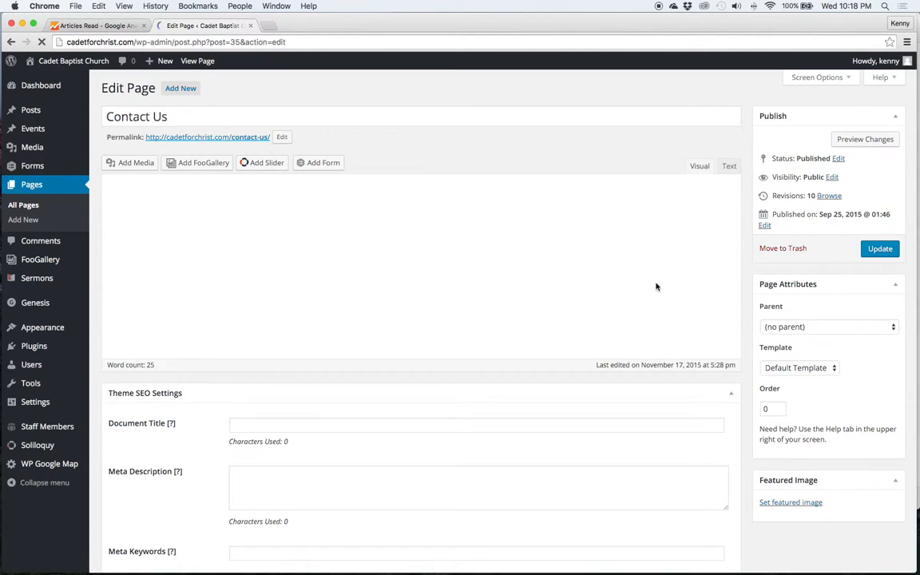
# Replace the church phone number and the deacon's name in the contact details
pyautogui.click(560, 323)
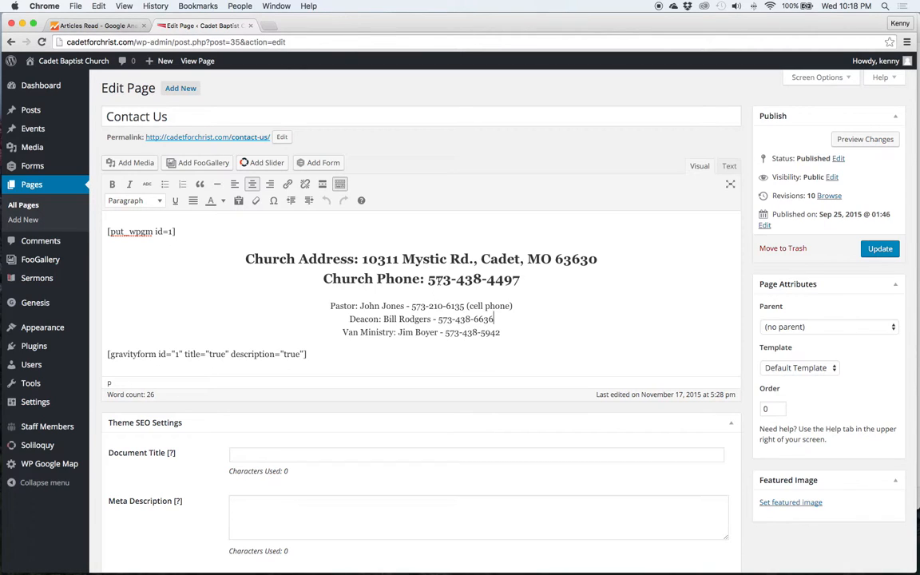
pyautogui.moveTo(428, 279)
pyautogui.mouseDown()
pyautogui.moveTo(521, 279)
pyautogui.moveTo(432, 277)
pyautogui.mouseUp()
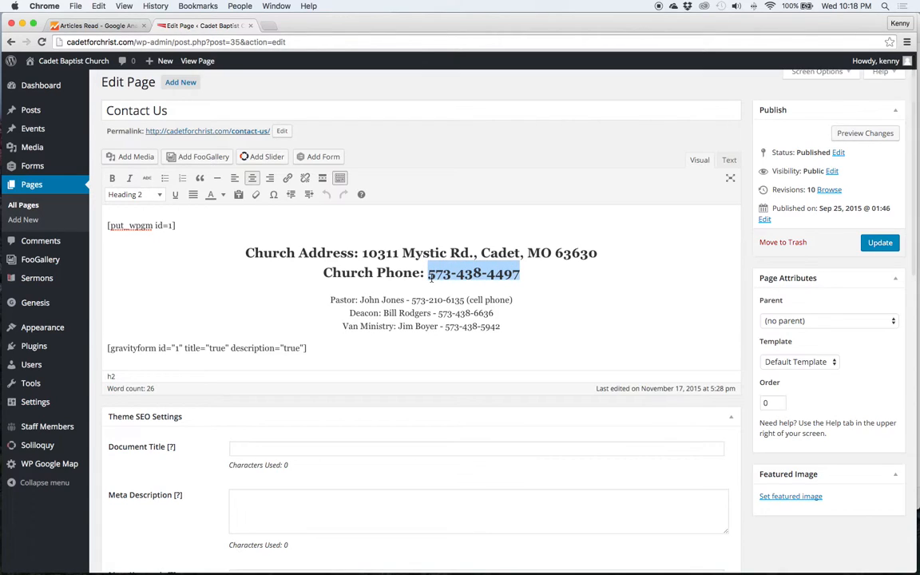
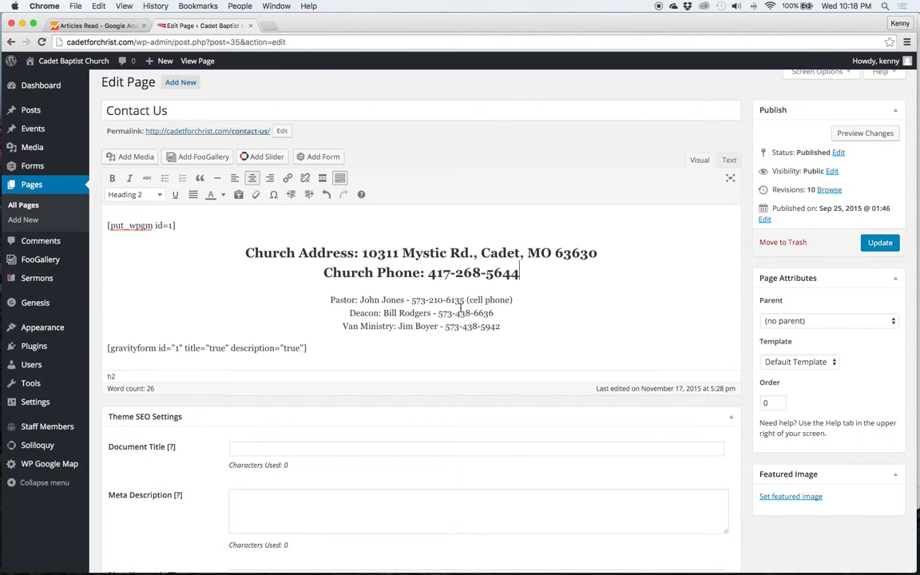
pyautogui.moveTo(432, 313); pyautogui.dragTo(358, 314)
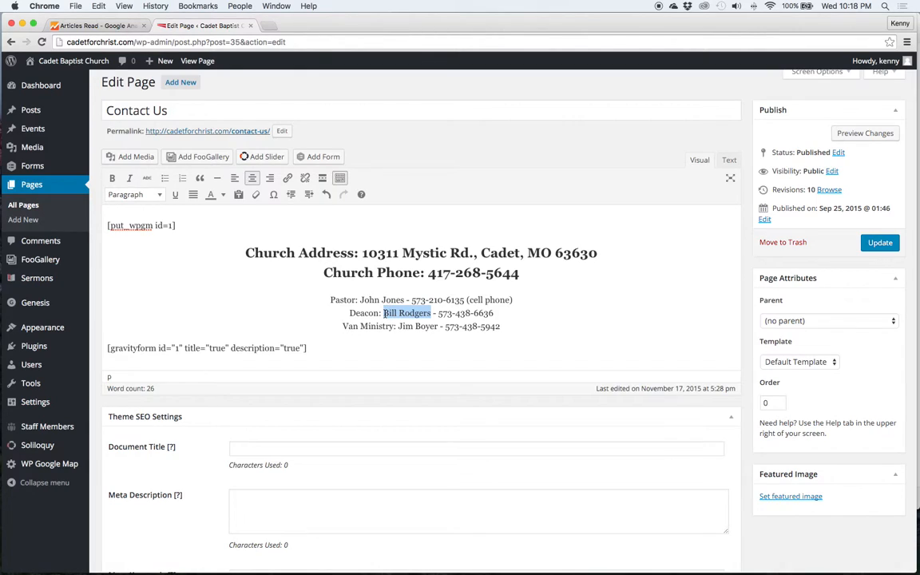
pyautogui.write('Another Deacon')
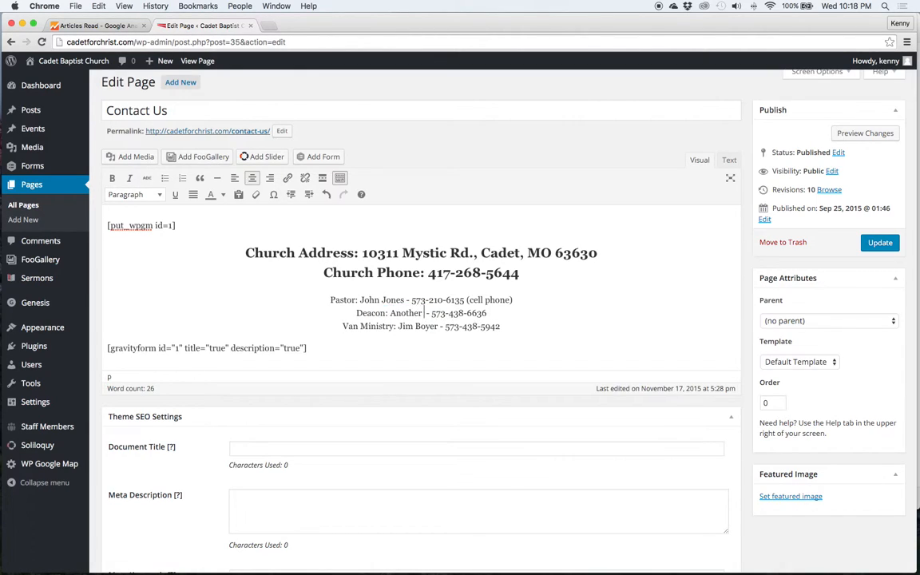
# Add the line 'Simple changes are happening here' below the Van Ministry line
pyautogui.click(520, 321)
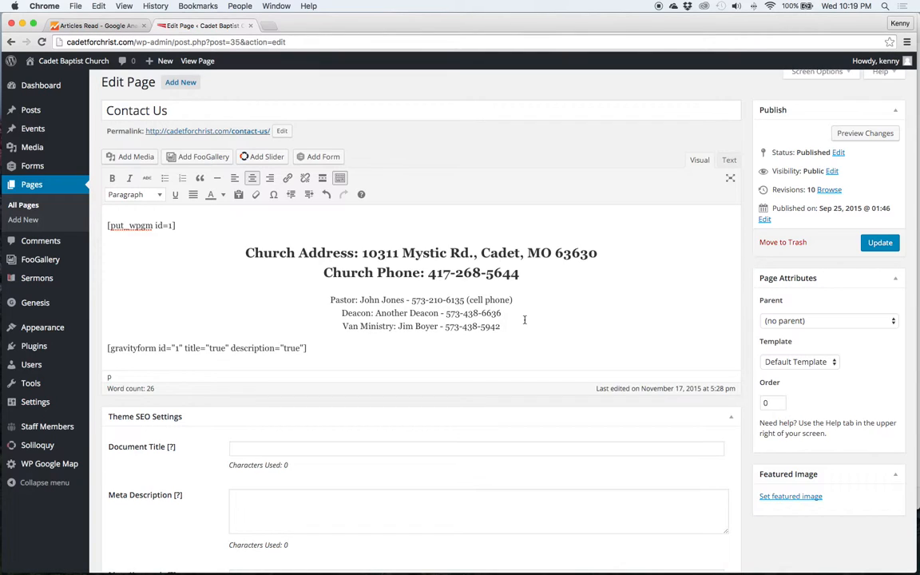
pyautogui.press('Return')
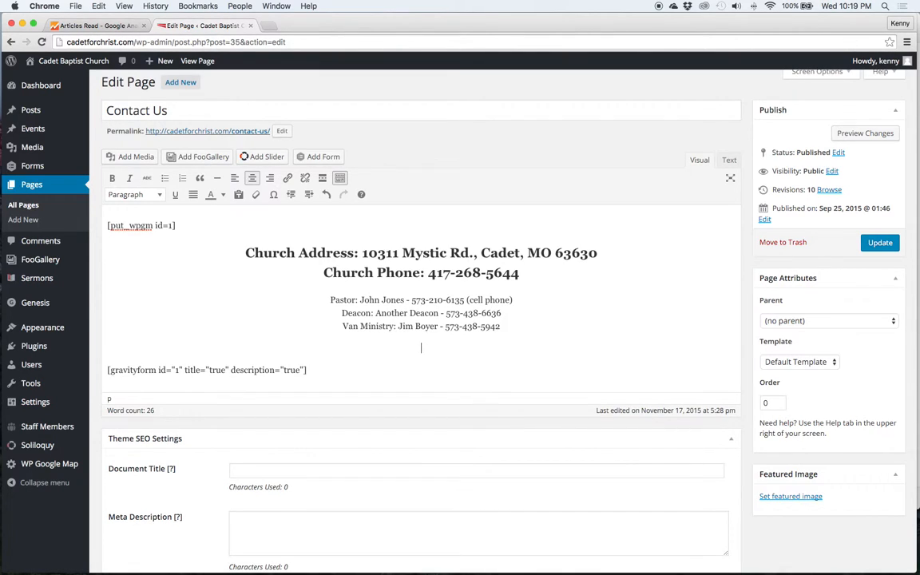
pyautogui.press('BackSpace')
pyautogui.write('Simple changes are happening here')
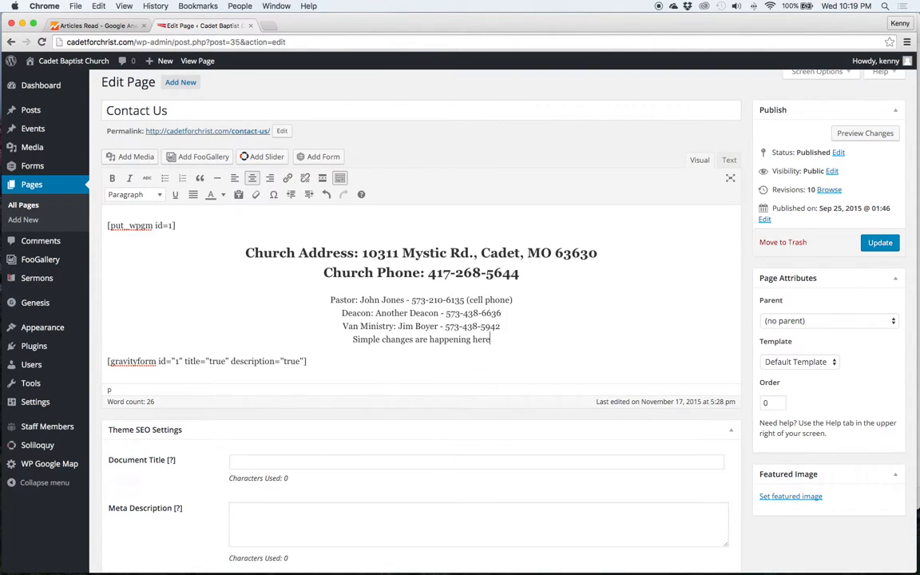
# Make both heading lines bold and red, then preview the page
pyautogui.moveTo(520, 274); pyautogui.dragTo(242, 254)
pyautogui.click(113, 178)
pyautogui.click(225, 197)
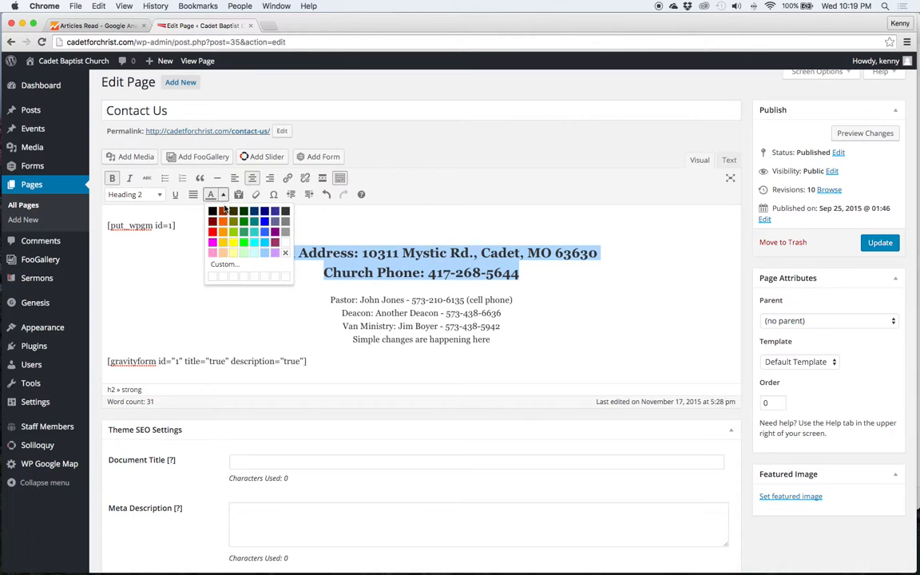
pyautogui.click(213, 230)
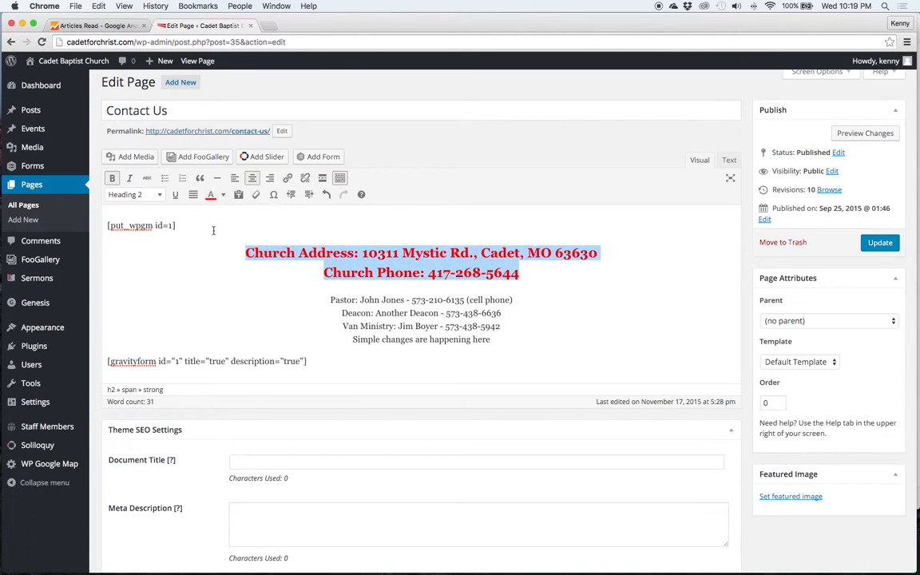
pyautogui.click(435, 253)
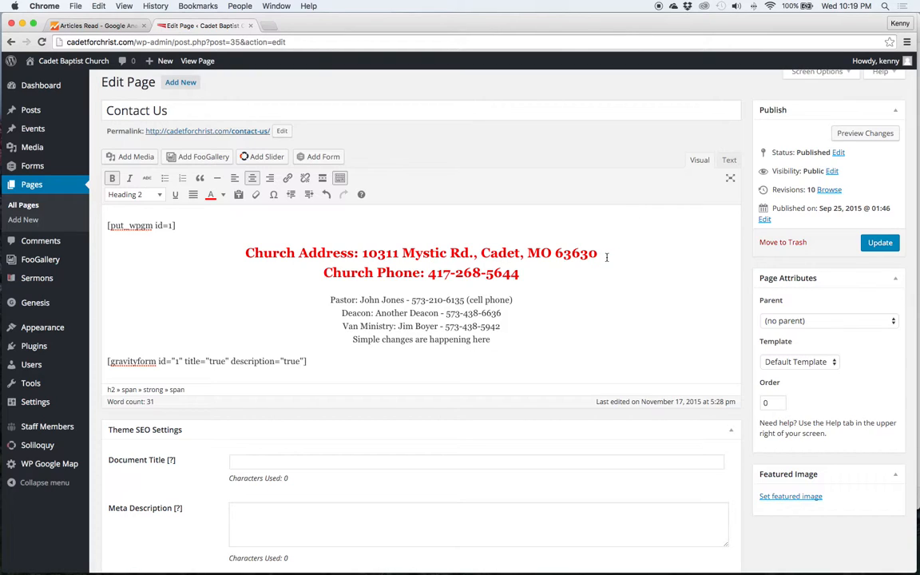
pyautogui.click(848, 135)
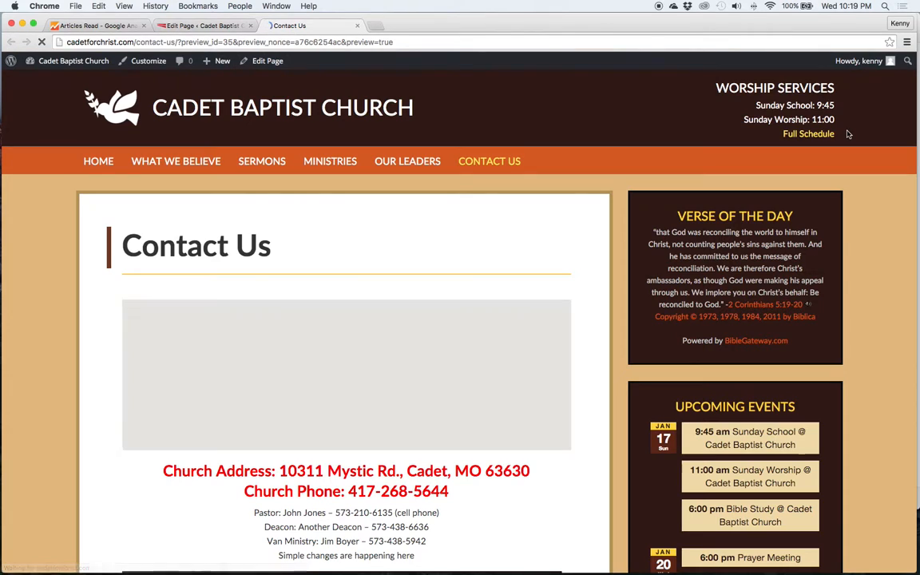
# Check the red headings and new line in the preview, then return to the editor
pyautogui.scroll(-3, 851, 245)
pyautogui.scroll(-1, 851, 246)
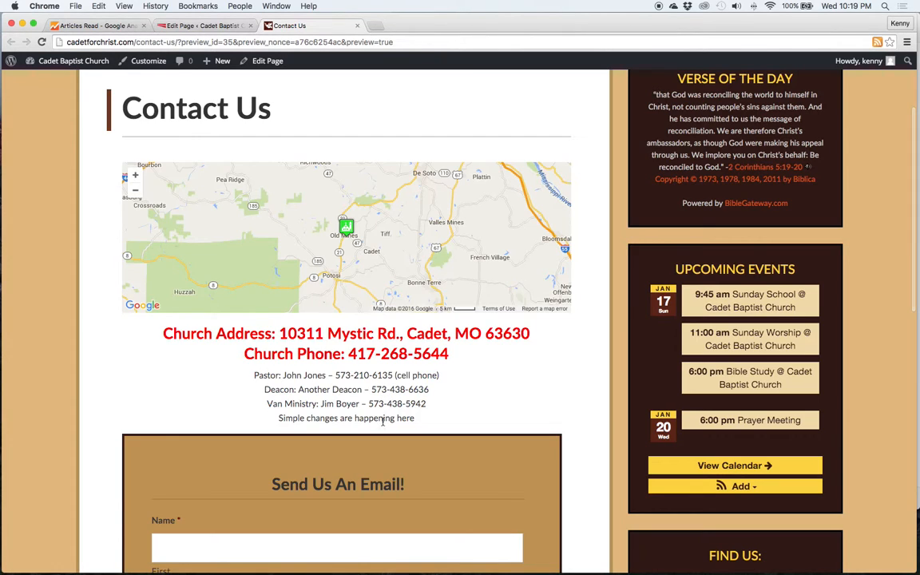
pyautogui.tripleClick(383, 419)
pyautogui.click(405, 391)
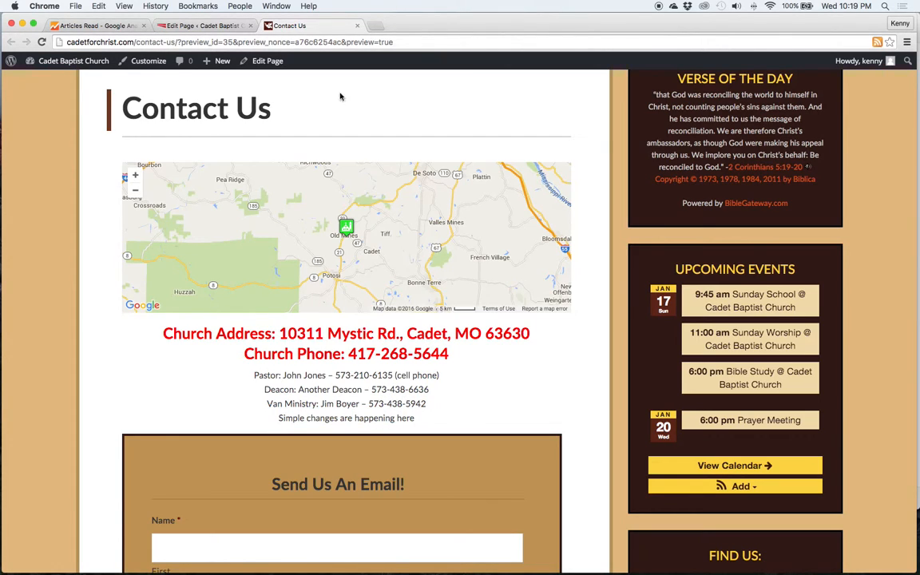
pyautogui.click(202, 26)
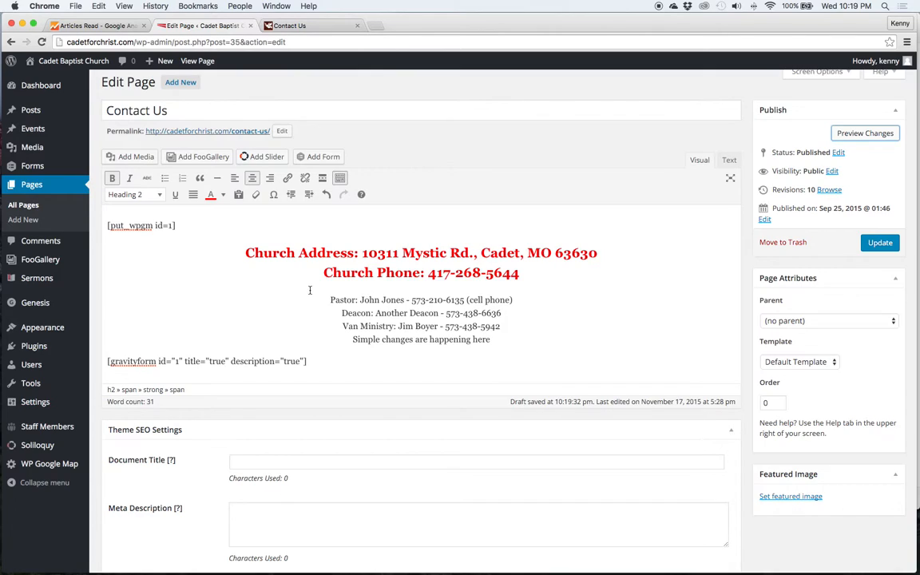
# Delete the old gravityform shortcode from the page
pyautogui.click(159, 228)
pyautogui.tripleClick(158, 226)
pyautogui.click(176, 226)
pyautogui.tripleClick(186, 361)
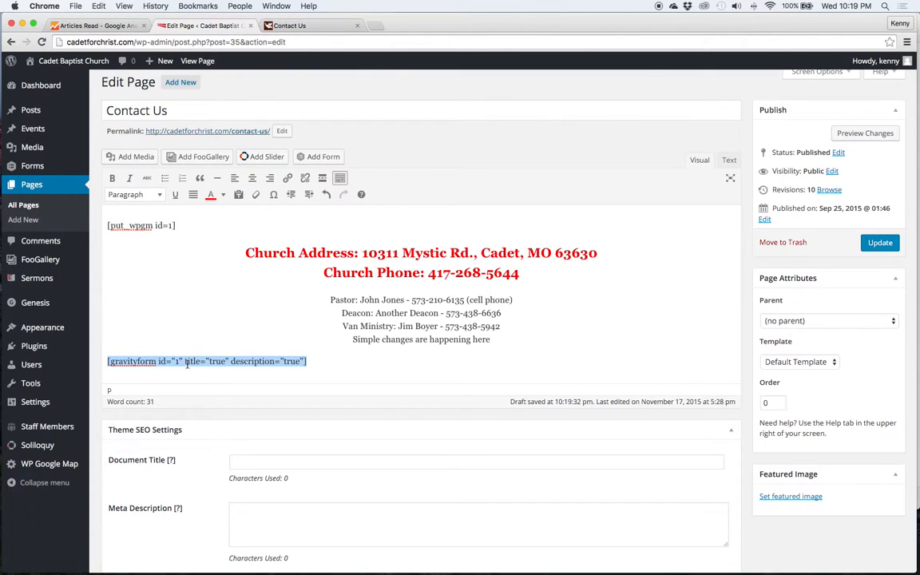
pyautogui.click(187, 363)
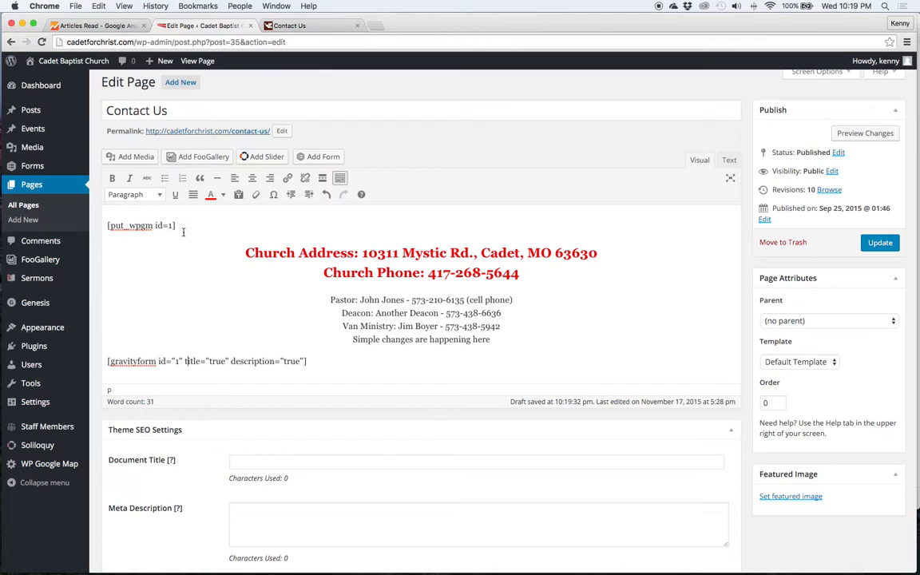
pyautogui.moveTo(308, 361); pyautogui.dragTo(85, 354)
pyautogui.press('BackSpace')
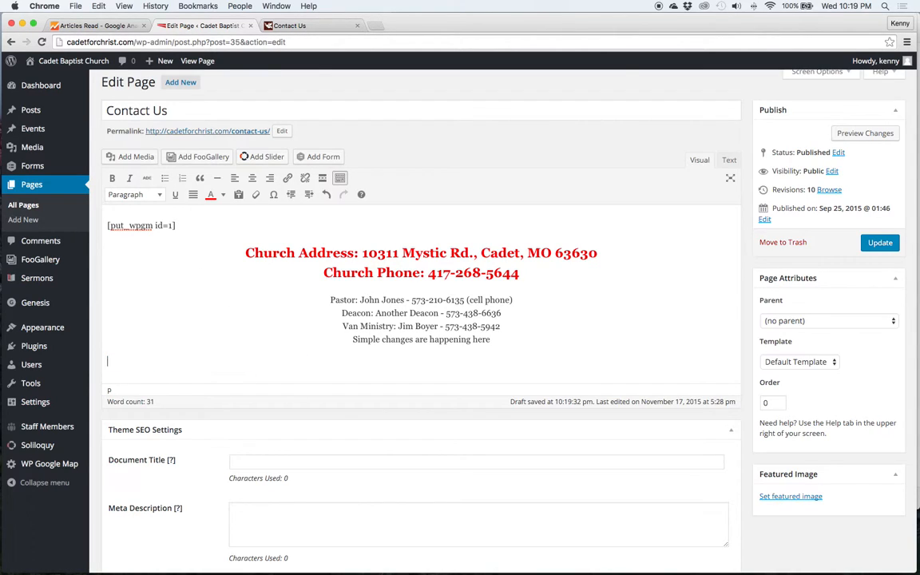
# Insert the Send Us An Email! form without title or description, AJAX enabled, and preview
pyautogui.click(302, 156)
pyautogui.click(304, 164)
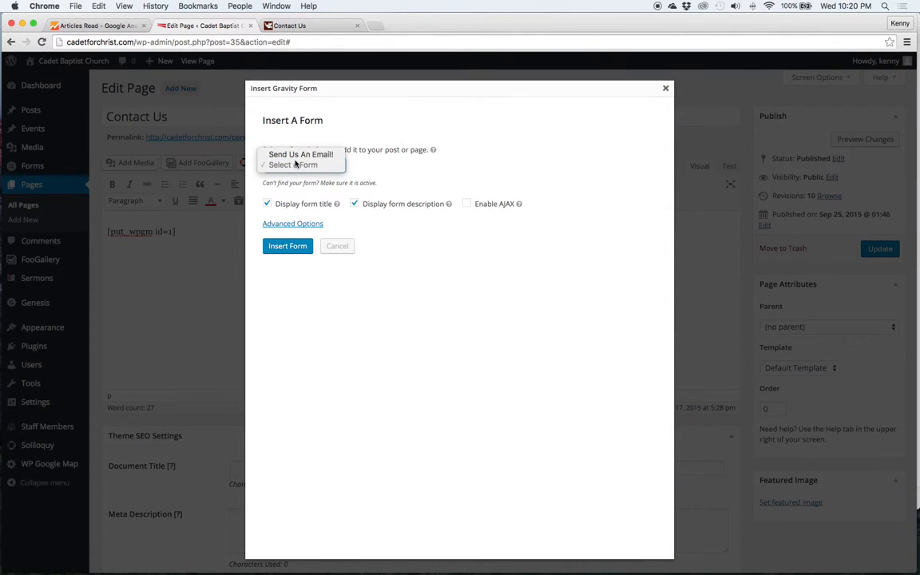
pyautogui.click(295, 156)
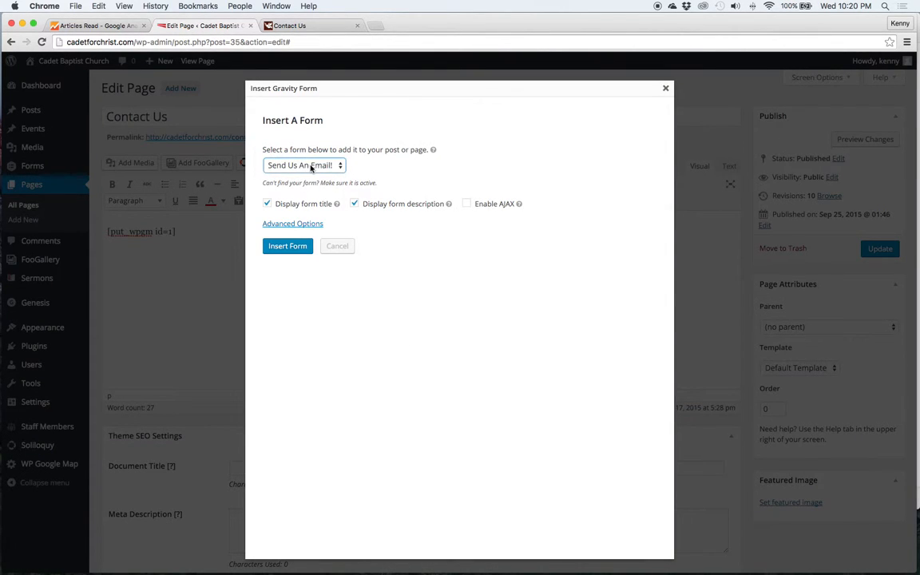
pyautogui.click(315, 206)
pyautogui.click(365, 205)
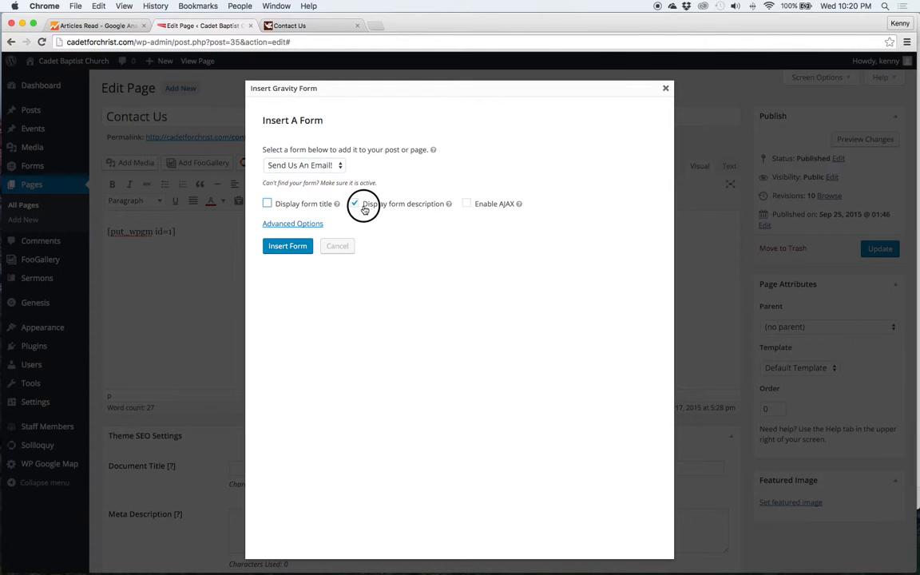
pyautogui.click(467, 204)
pyautogui.click(292, 246)
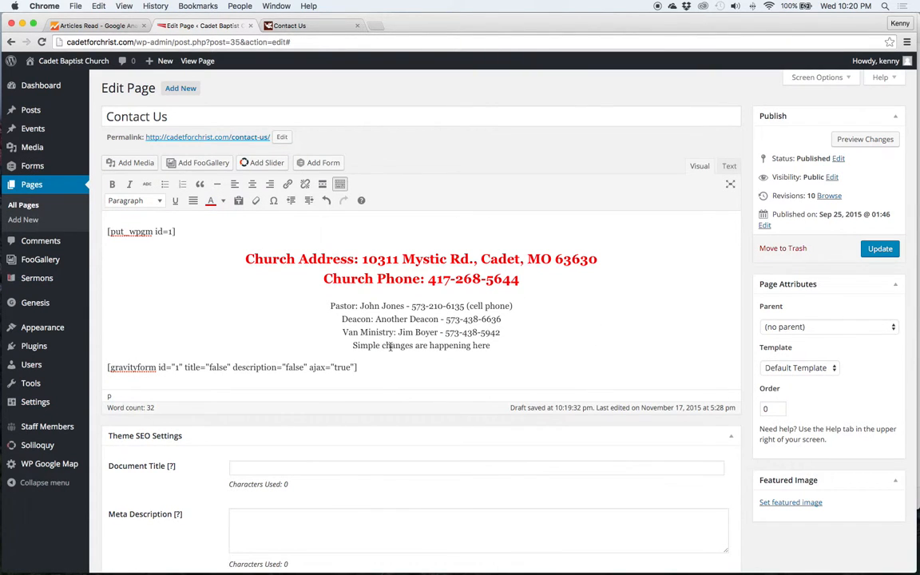
pyautogui.click(863, 139)
# Check the email form fields in the preview, then go back to the editor
pyautogui.scroll(-5, 581, 349)
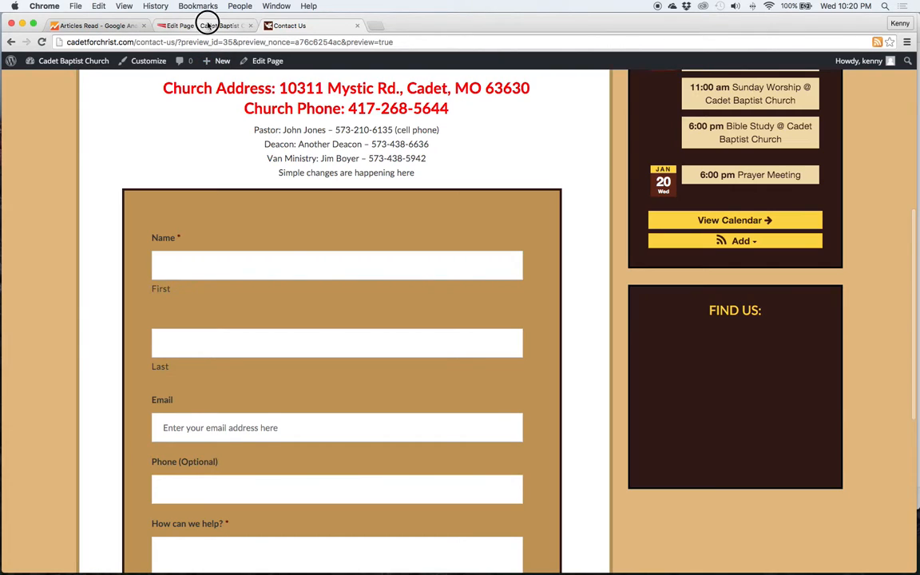
pyautogui.click(207, 22)
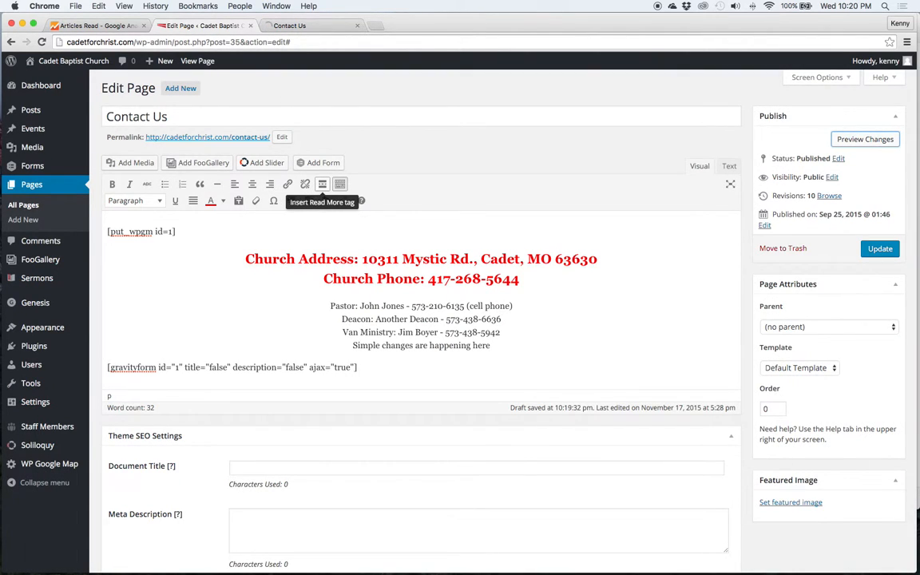
# Insert the Homepage Slider and move its shortcode onto its own line
pyautogui.click(265, 162)
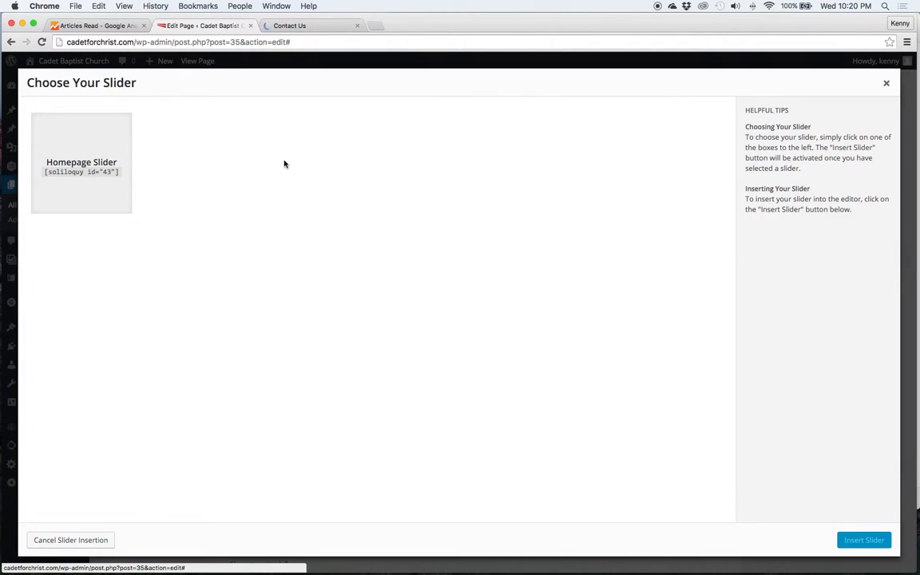
pyautogui.click(96, 152)
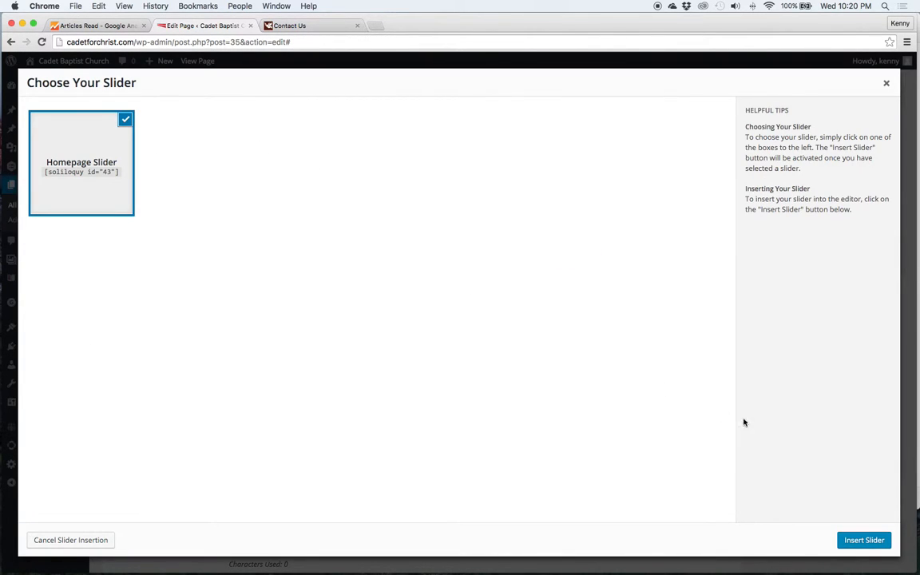
pyautogui.click(863, 541)
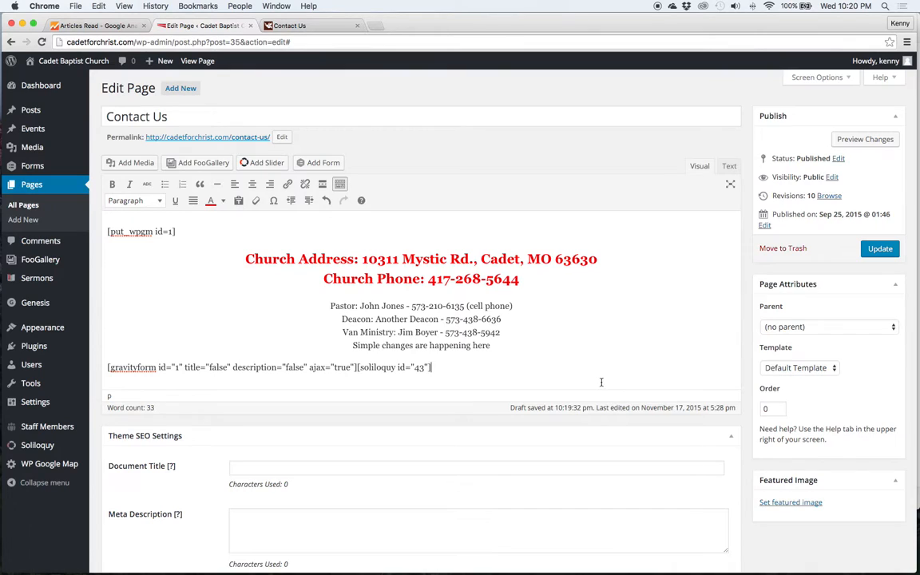
pyautogui.click(354, 366)
pyautogui.press('Return')
pyautogui.press('Return')
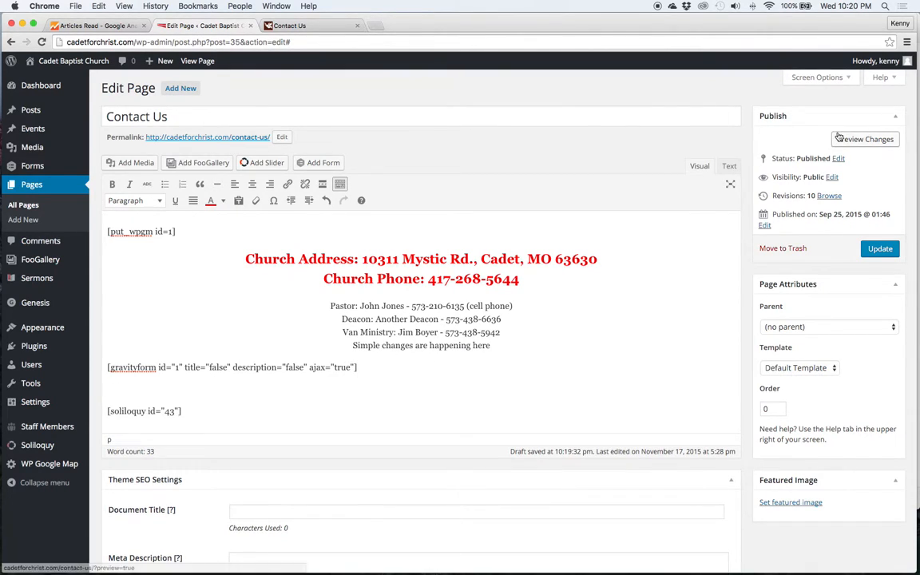
# Preview the page to confirm the slider appears, then return to the editor
pyautogui.click(302, 26)
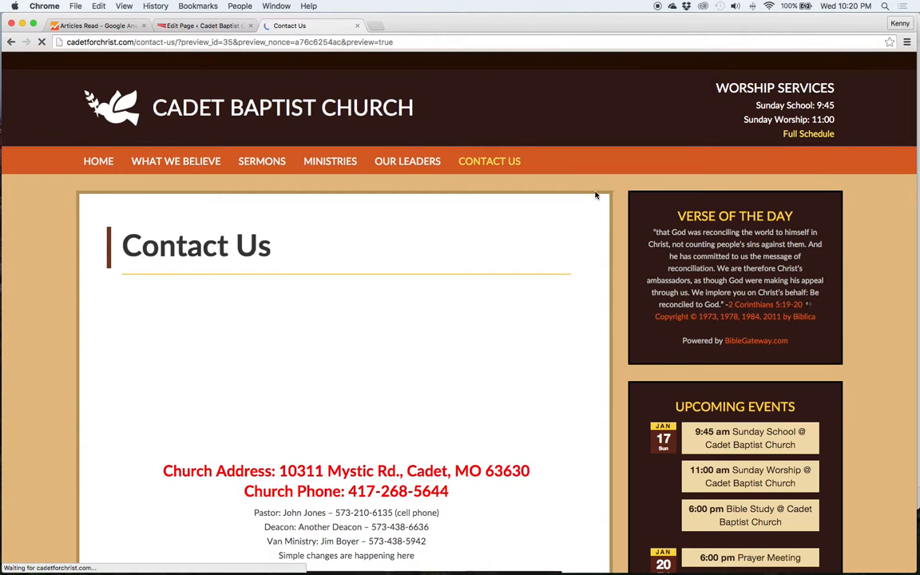
pyautogui.scroll(-15, 607, 251)
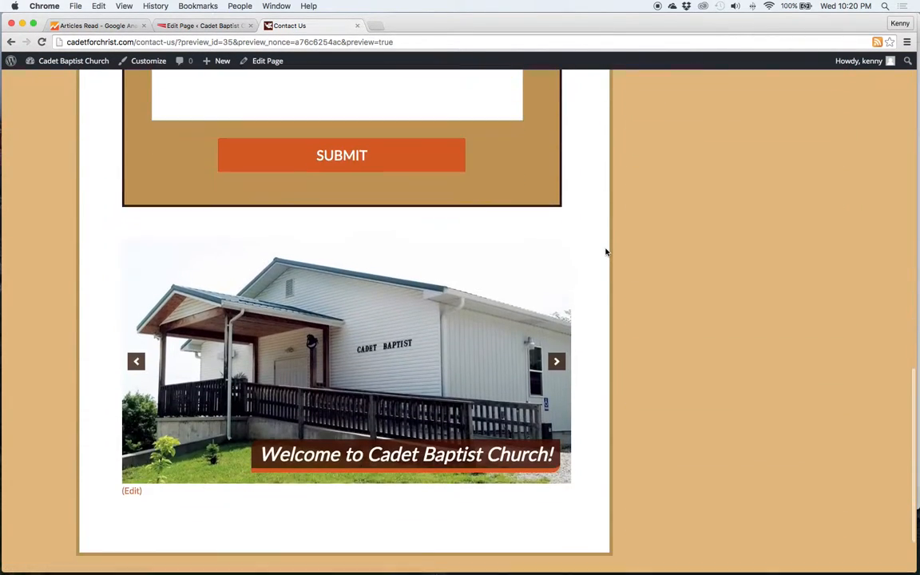
pyautogui.scroll(-2, 607, 252)
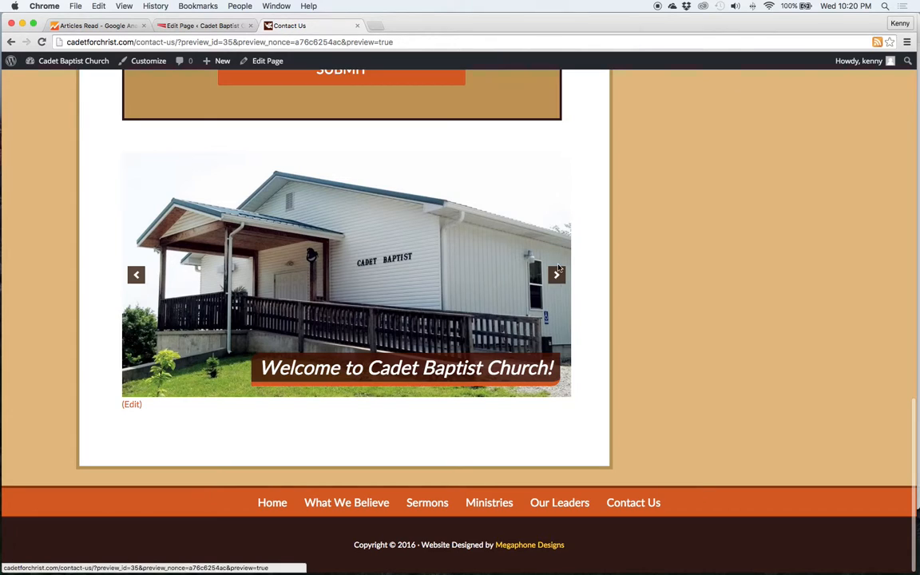
pyautogui.click(185, 29)
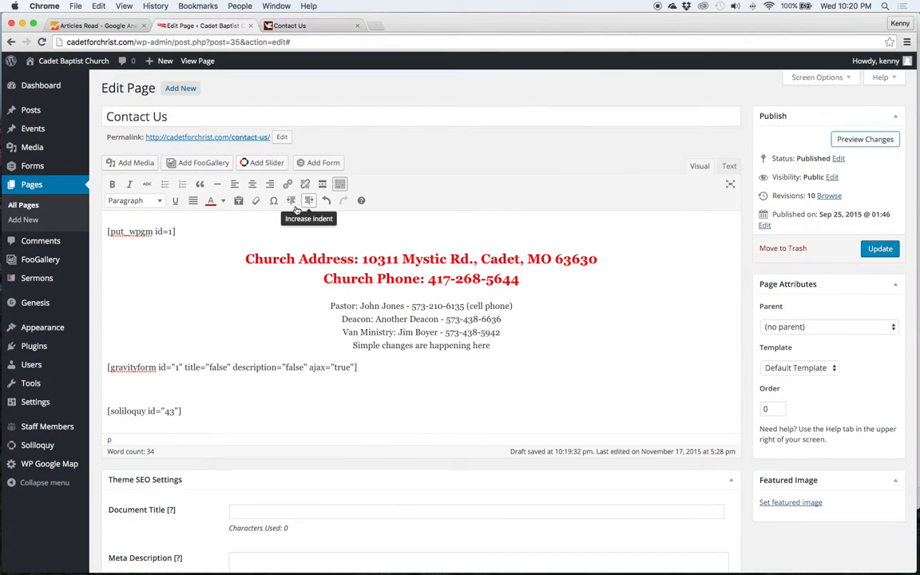
# Choose the photo of two people from the Media Library, abandoning a file upload
pyautogui.click(136, 164)
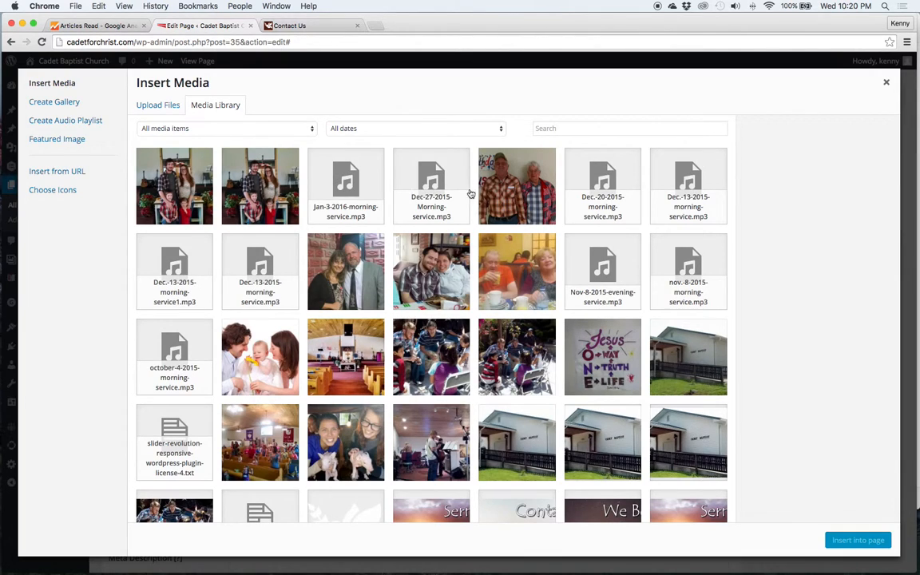
pyautogui.click(518, 191)
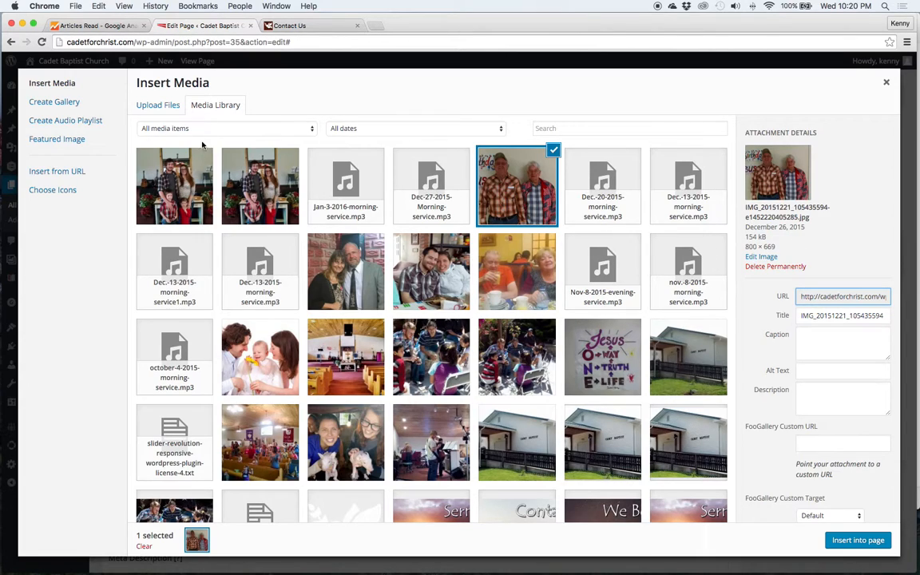
pyautogui.click(156, 107)
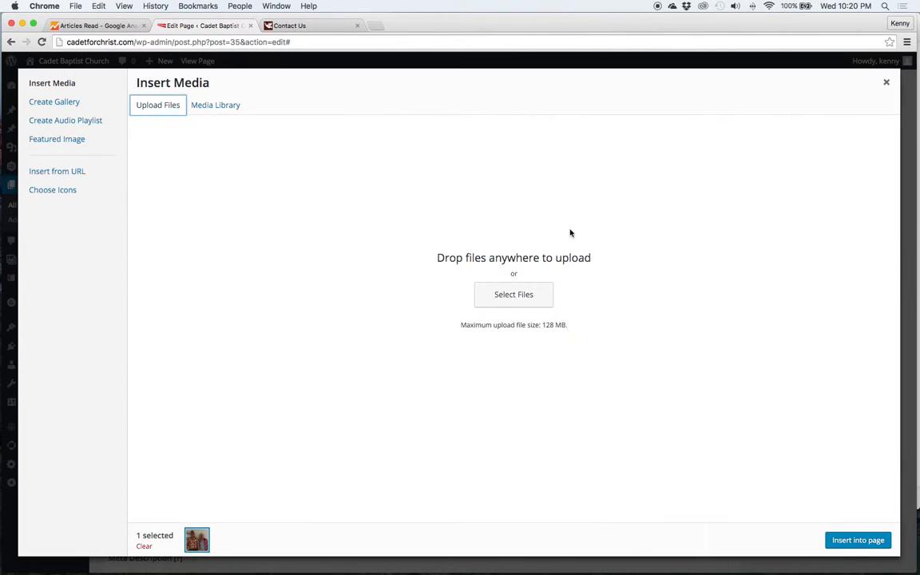
pyautogui.click(530, 295)
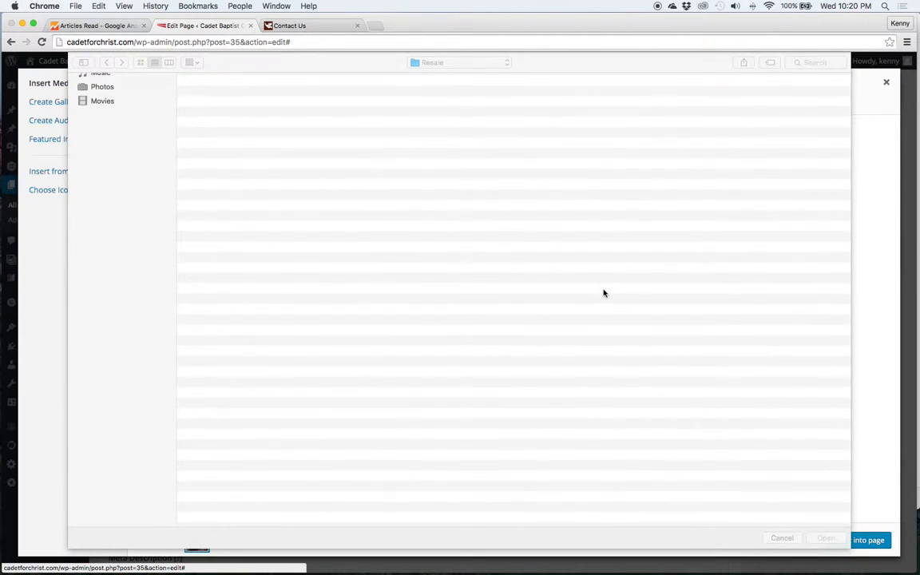
pyautogui.click(242, 93)
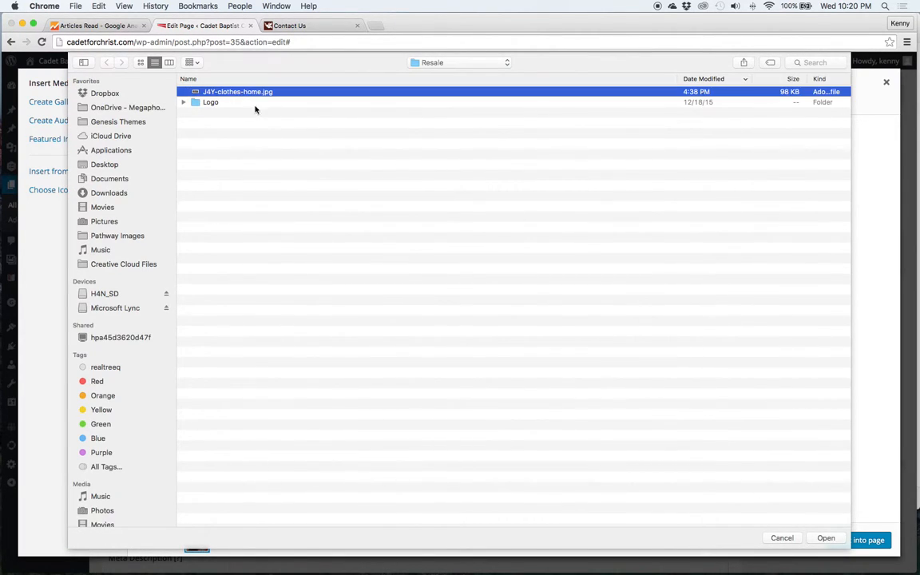
pyautogui.click(781, 537)
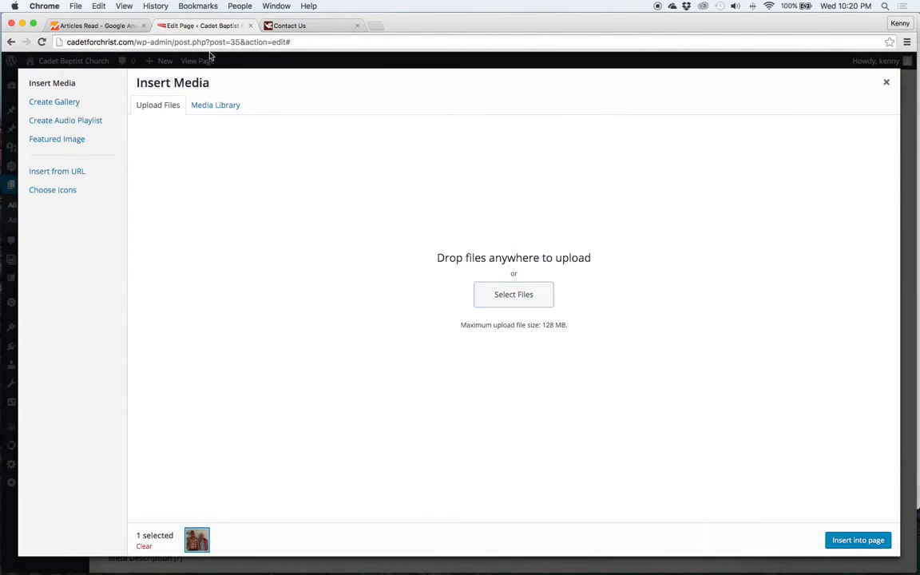
pyautogui.click(215, 105)
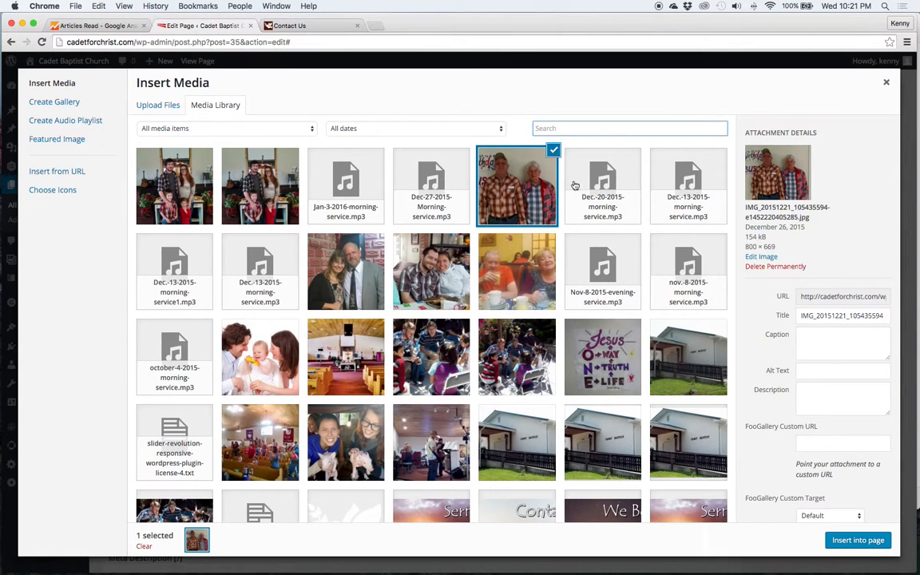
pyautogui.scroll(-2, 852, 350)
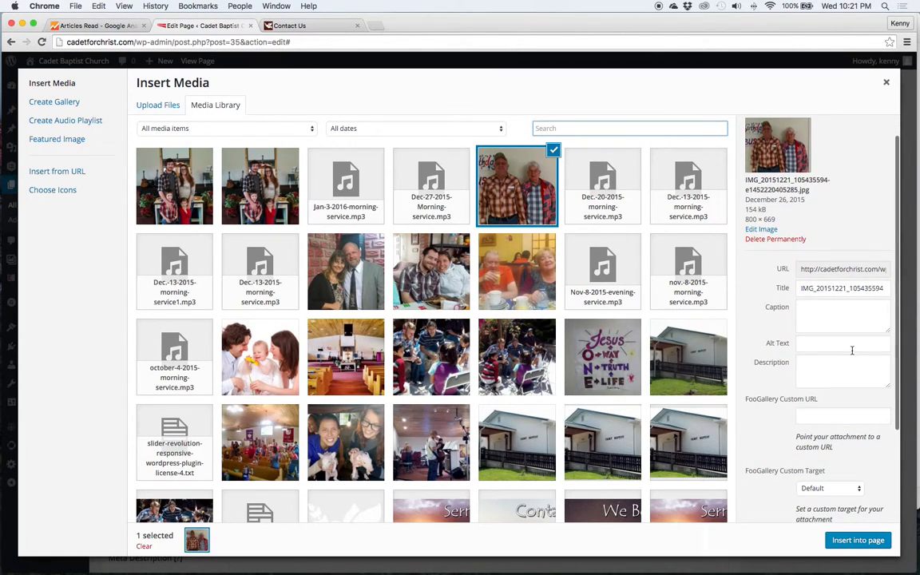
pyautogui.scroll(-5, 852, 350)
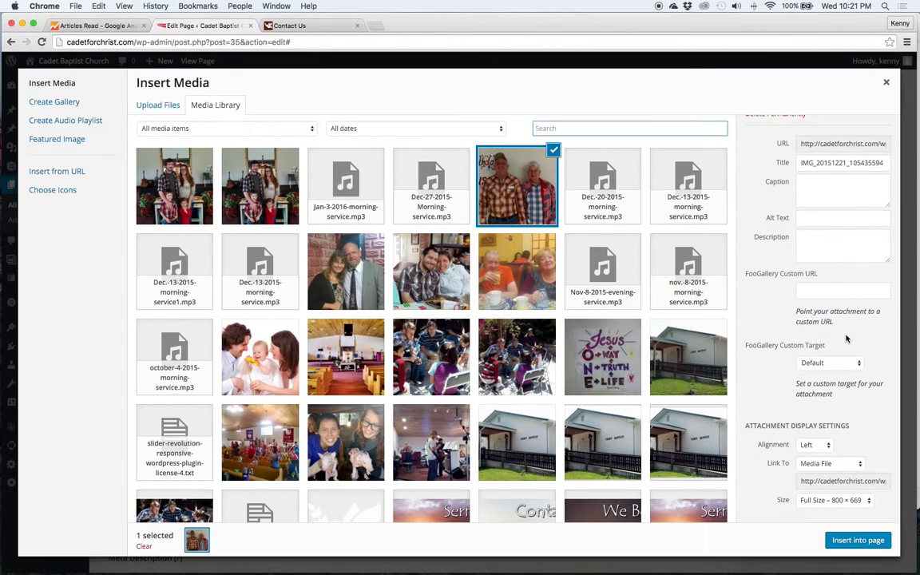
# Keep the photo aligned Left at Full Size and insert it into the page
pyautogui.click(840, 185)
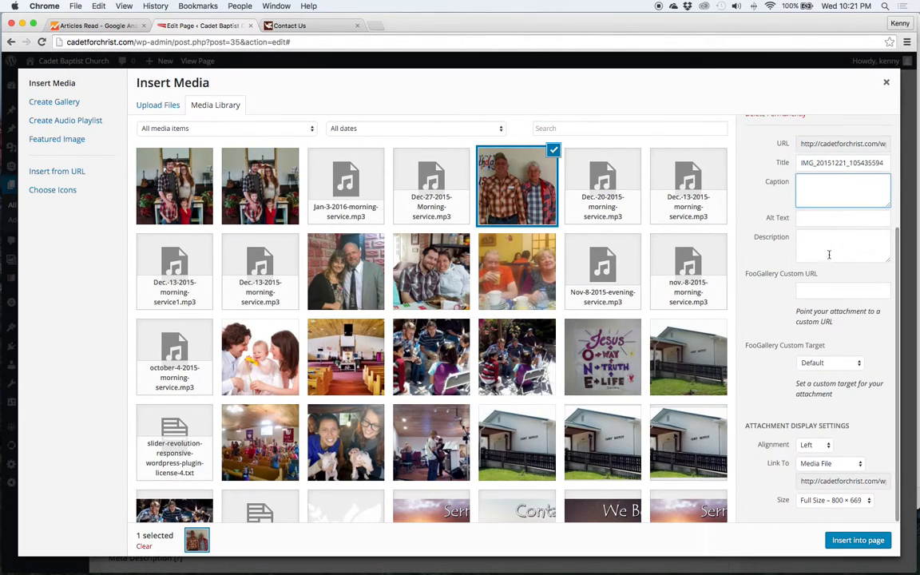
pyautogui.click(815, 445)
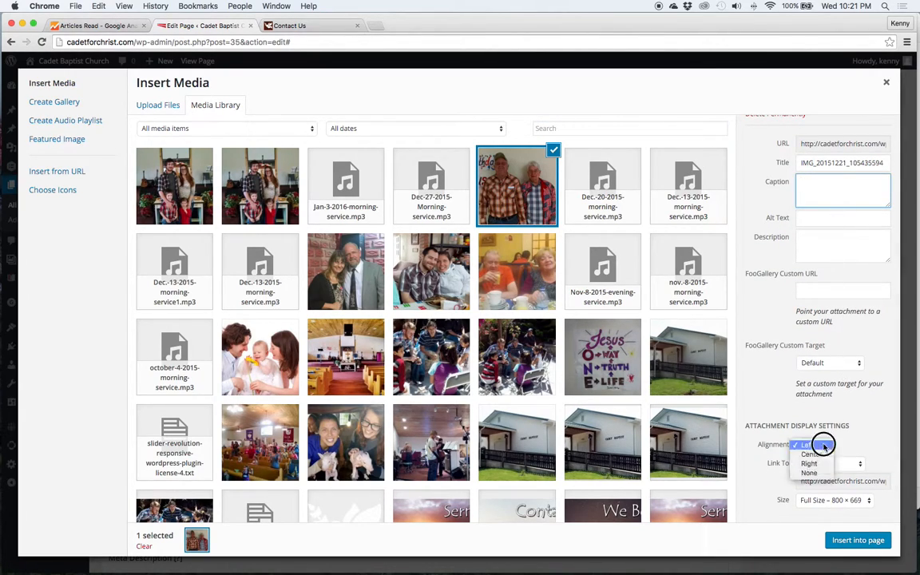
pyautogui.click(811, 443)
pyautogui.click(835, 500)
pyautogui.click(835, 500)
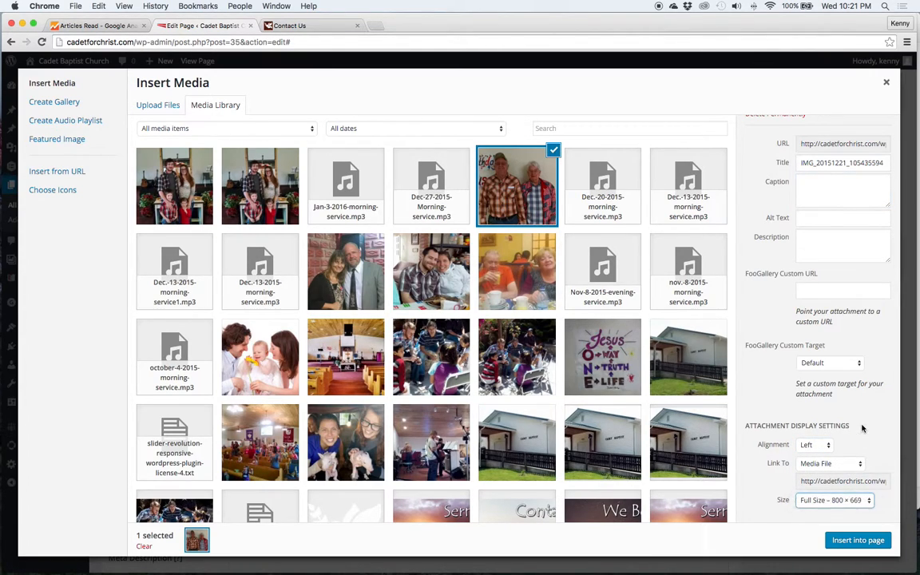
pyautogui.click(859, 541)
# Drag the inserted photo up beside the staff contact list
pyautogui.scroll(-2, 387, 353)
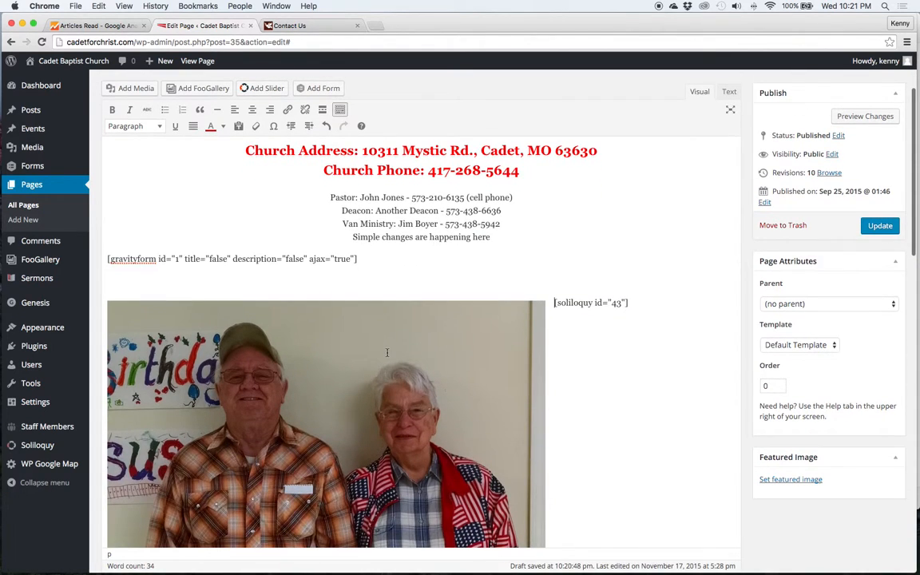
pyautogui.click(409, 368)
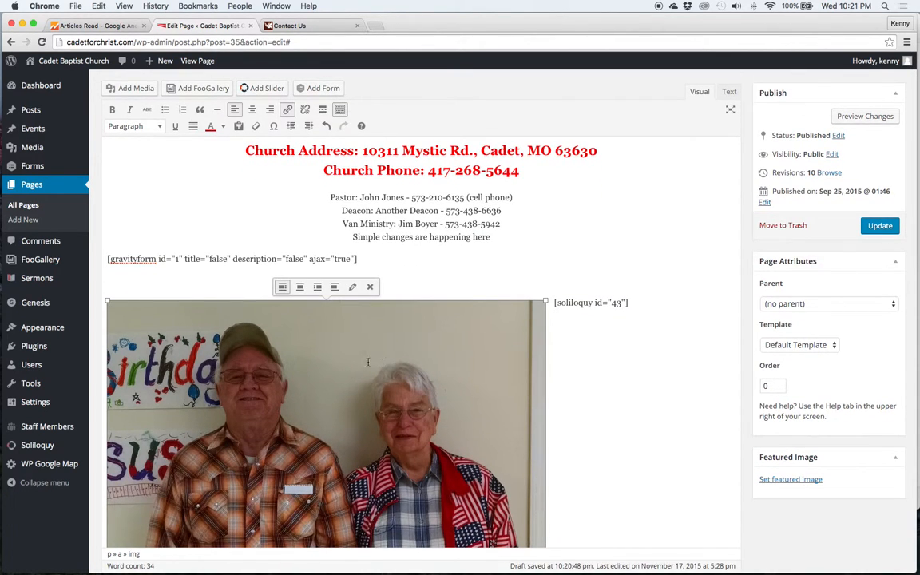
pyautogui.moveTo(360, 371); pyautogui.dragTo(326, 203)
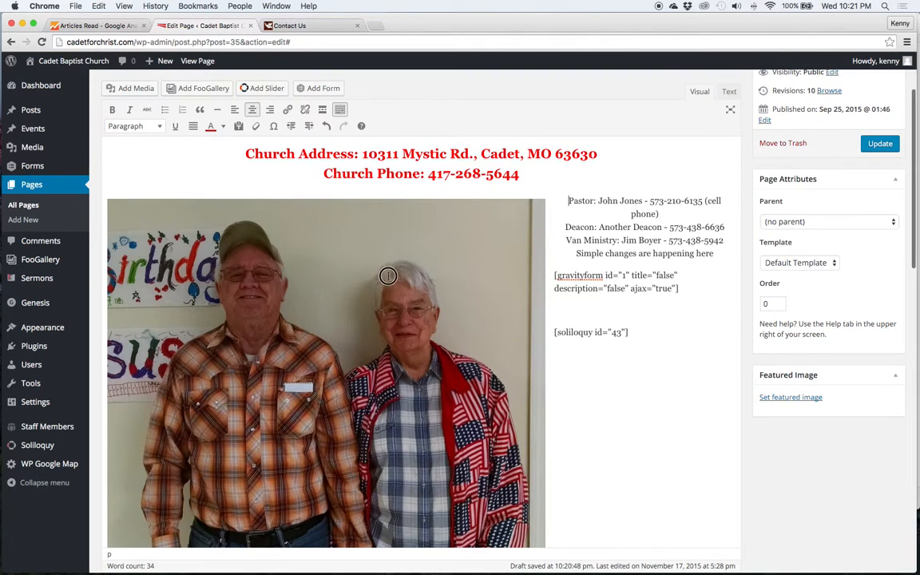
pyautogui.click(349, 249)
# Give the photo a custom 250-pixel width (209 high) and the caption 'Some great folks!'
pyautogui.click(350, 186)
pyautogui.click(354, 185)
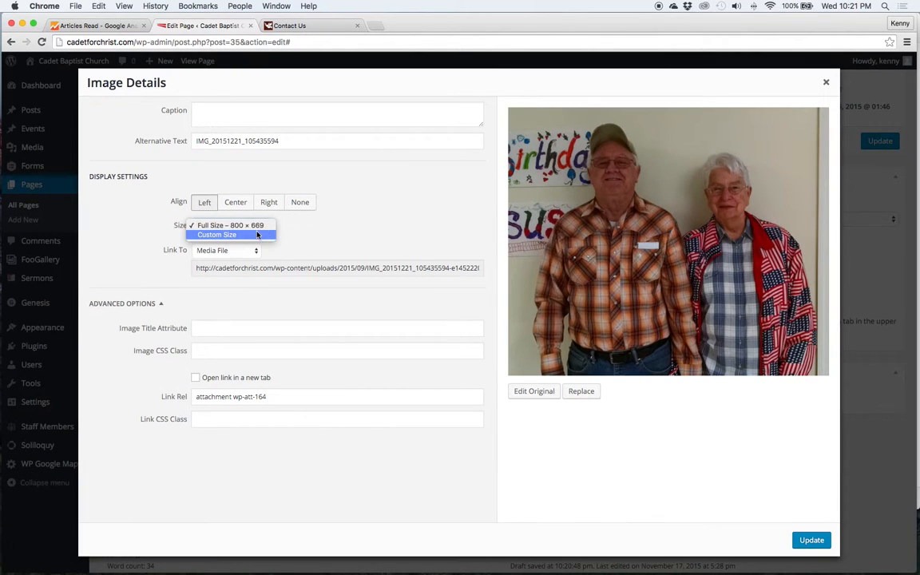
pyautogui.click(257, 235)
pyautogui.doubleClick(207, 256)
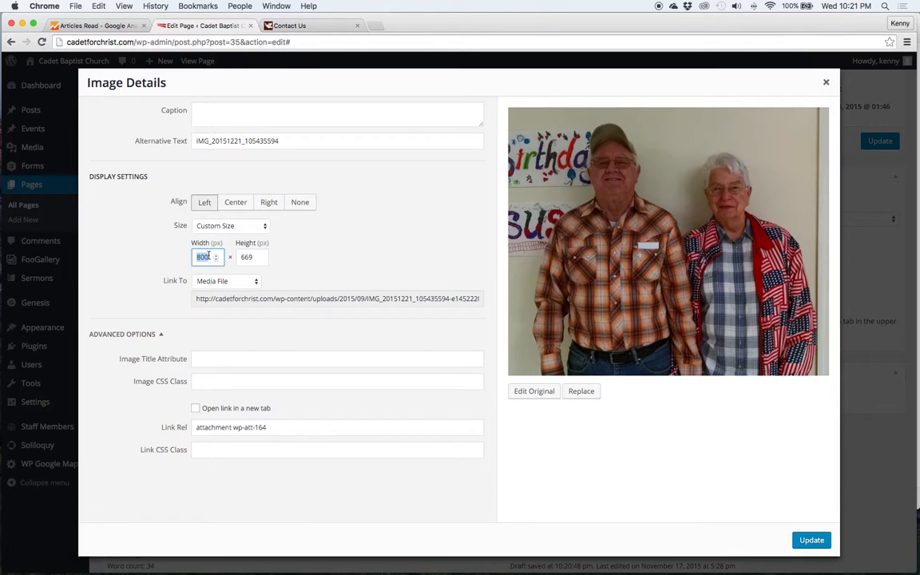
pyautogui.write('250')
pyautogui.press('Tab')
pyautogui.click(217, 121)
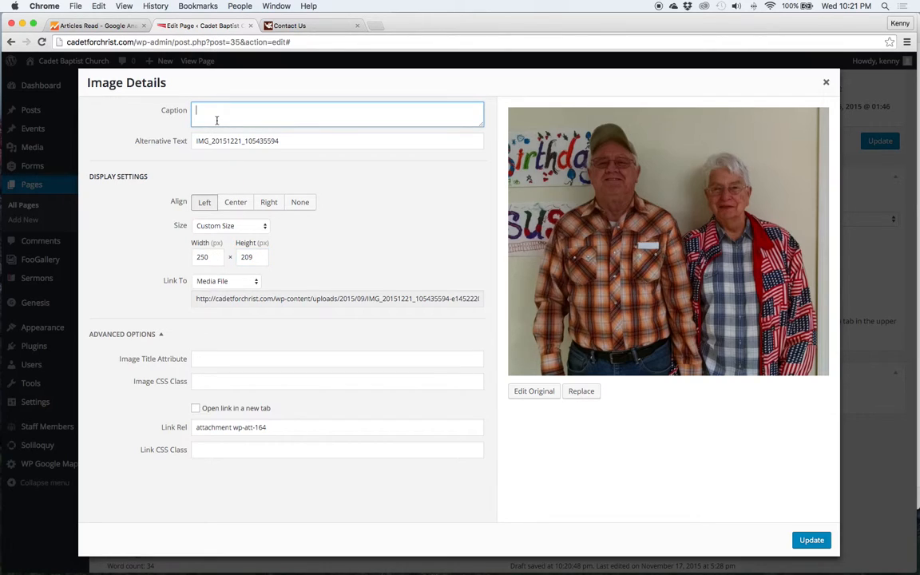
pyautogui.write('Soome')
pyautogui.press('BackSpace')
pyautogui.press('BackSpace')
pyautogui.press('BackSpace')
pyautogui.press('BackSpace')
pyautogui.click(812, 540)
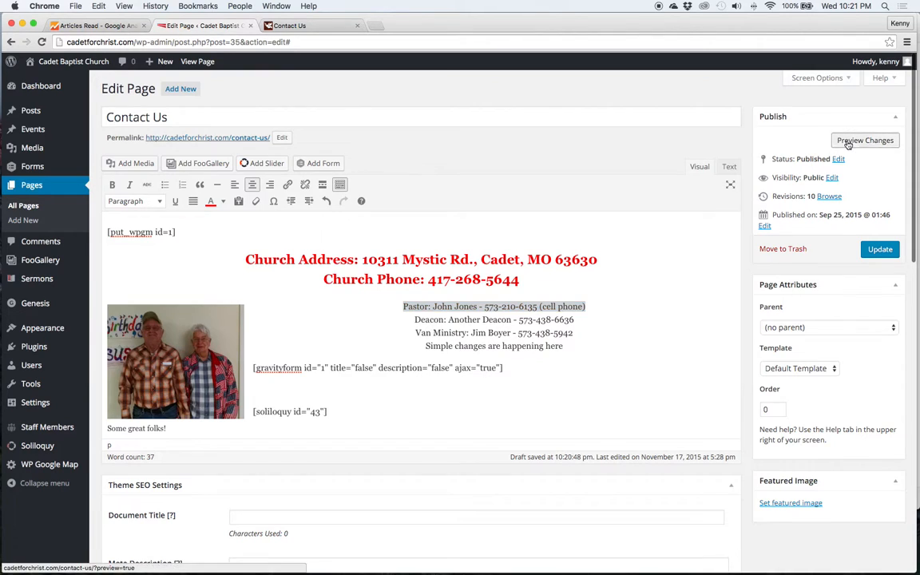
# Preview the captioned photo, then reselect it back in the editor
pyautogui.click(848, 140)
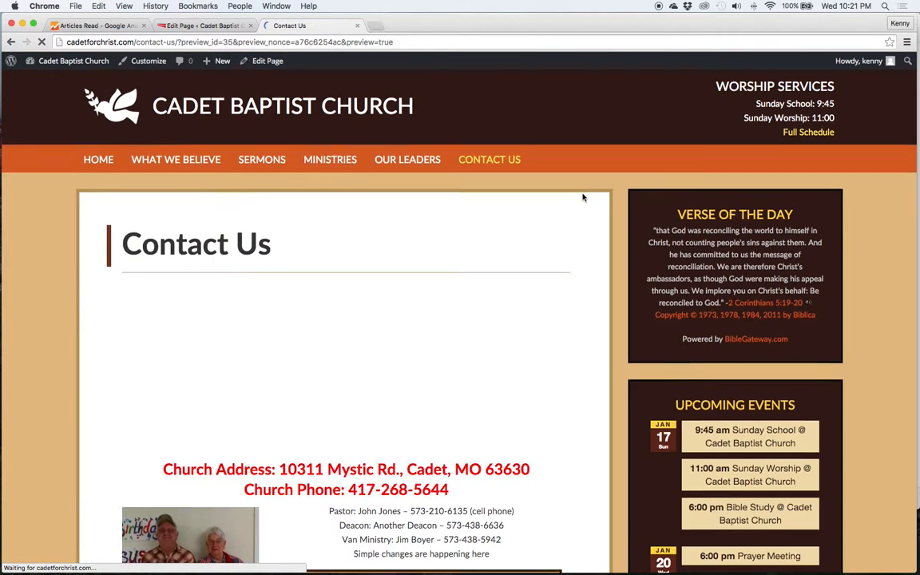
pyautogui.scroll(-5, 583, 198)
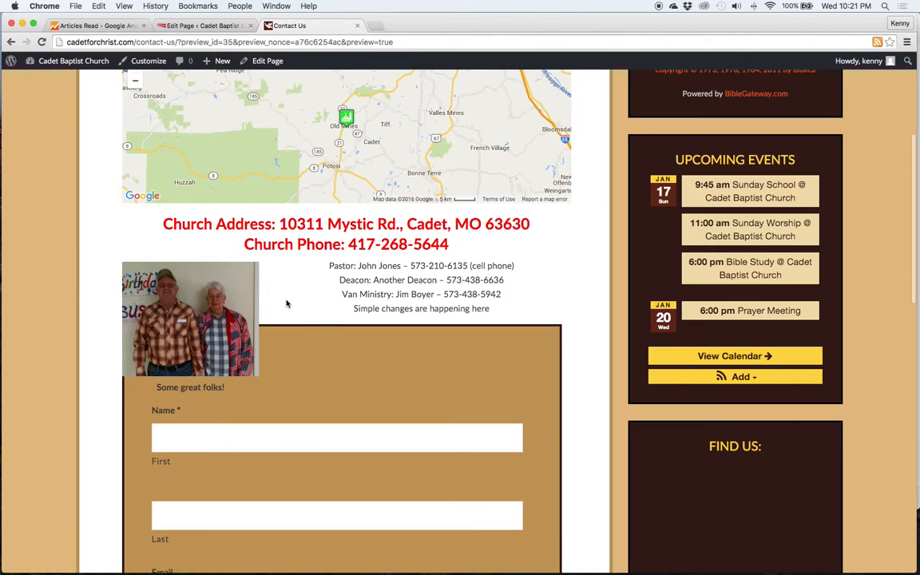
pyautogui.click(216, 25)
pyautogui.click(213, 334)
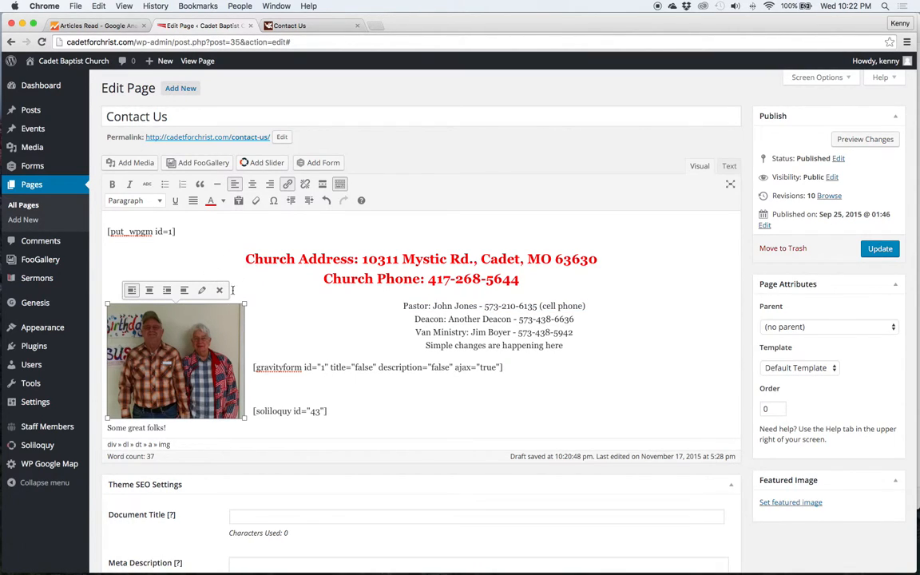
# Center-align the captioned photo above the pastor and deacon lines, then preview the page
pyautogui.click(150, 292)
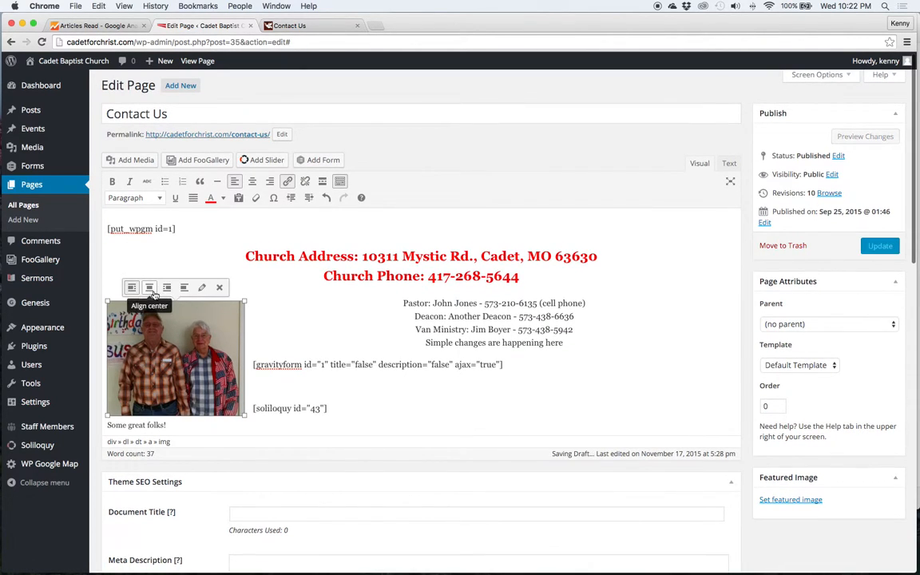
pyautogui.click(219, 335)
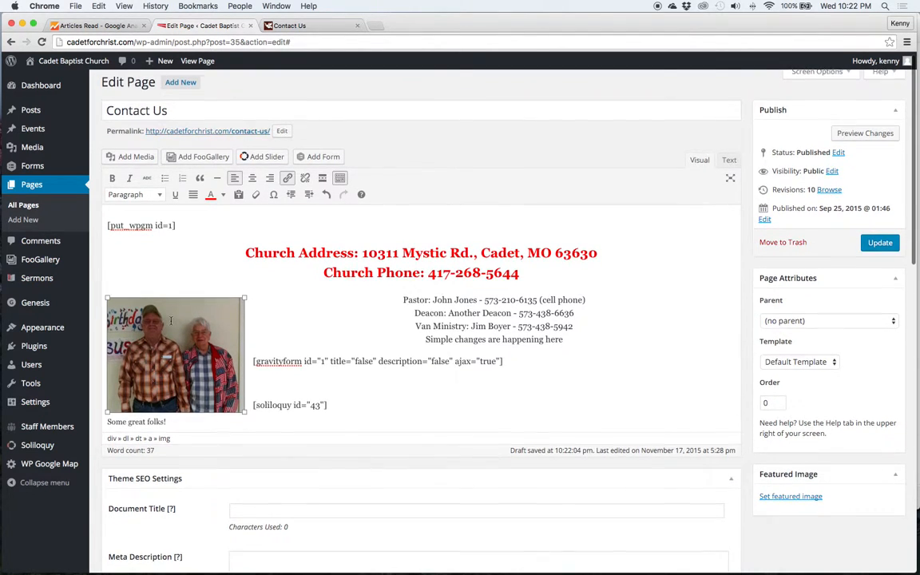
pyautogui.scroll(1, 154, 289)
pyautogui.scroll(-1, 154, 290)
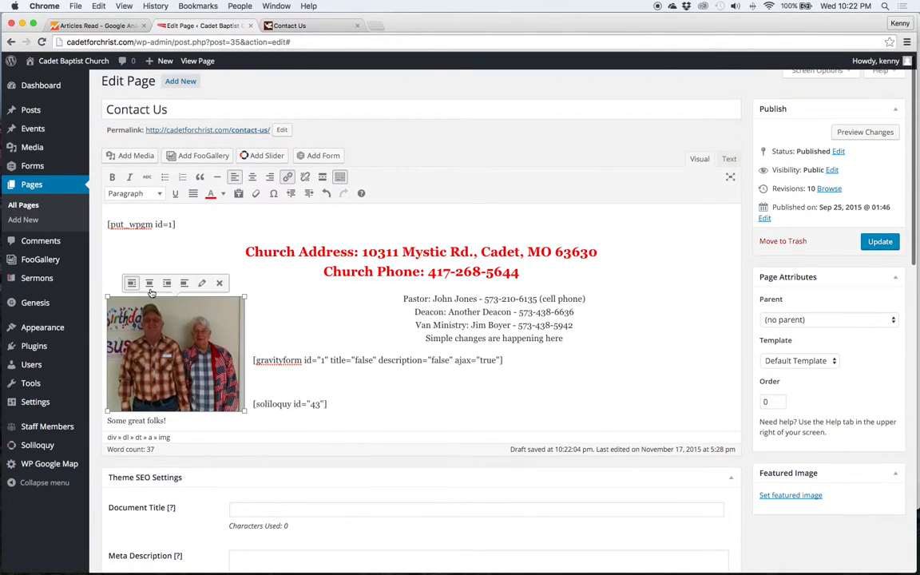
pyautogui.scroll(-2, 150, 283)
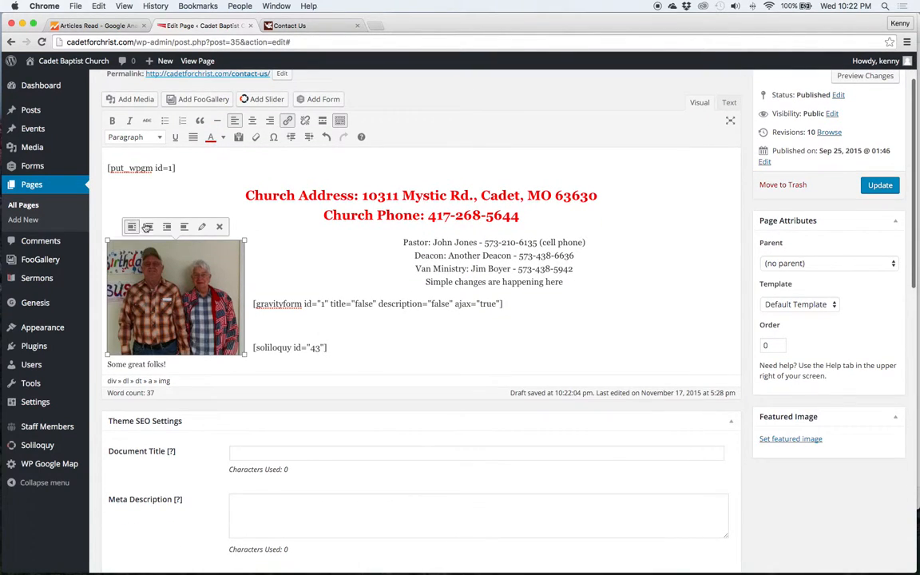
pyautogui.click(148, 227)
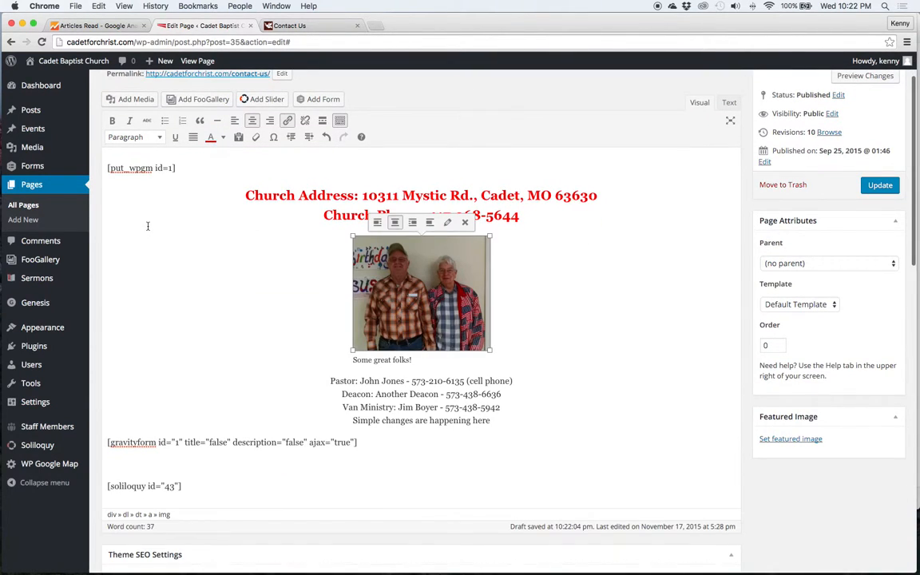
pyautogui.click(501, 265)
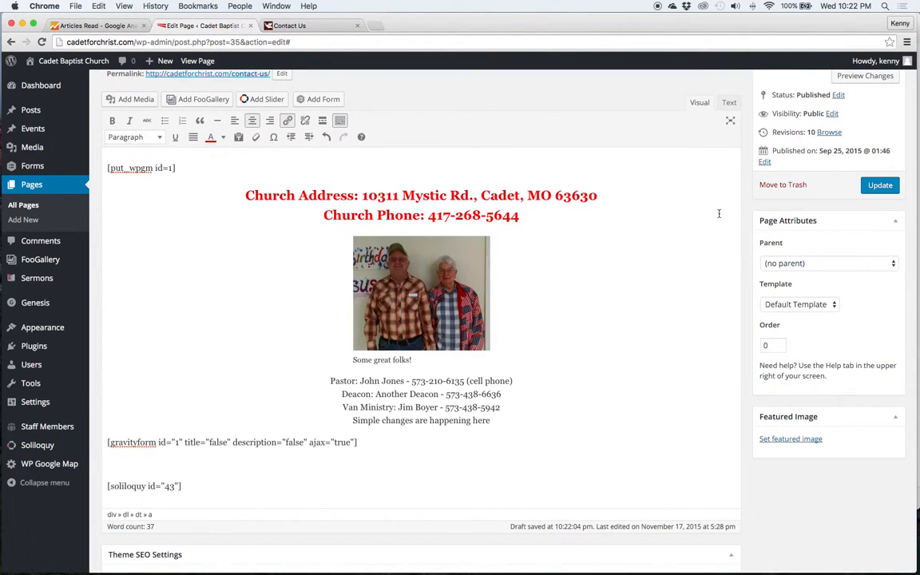
pyautogui.click(844, 82)
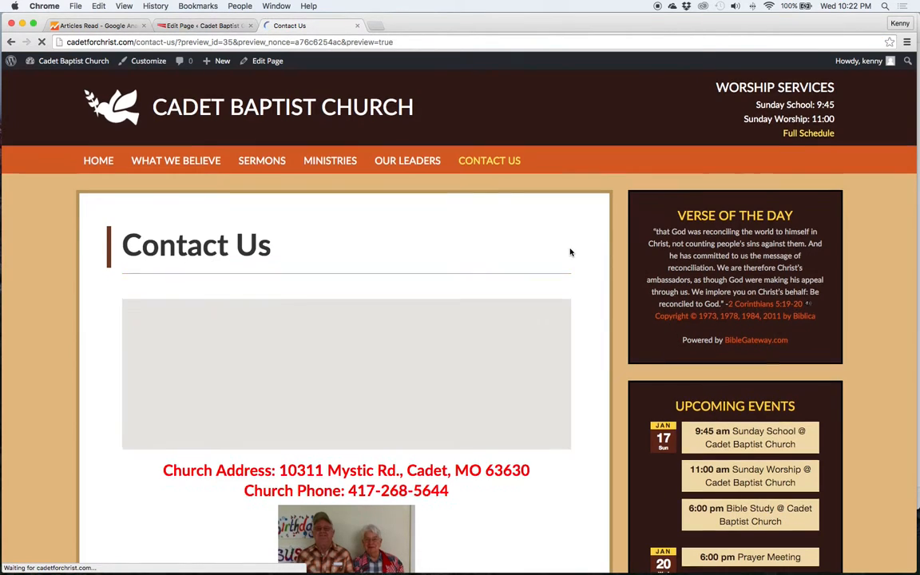
# Check the centred, captioned photo in the Contact Us preview, then return to the page editor
pyautogui.scroll(-5, 570, 251)
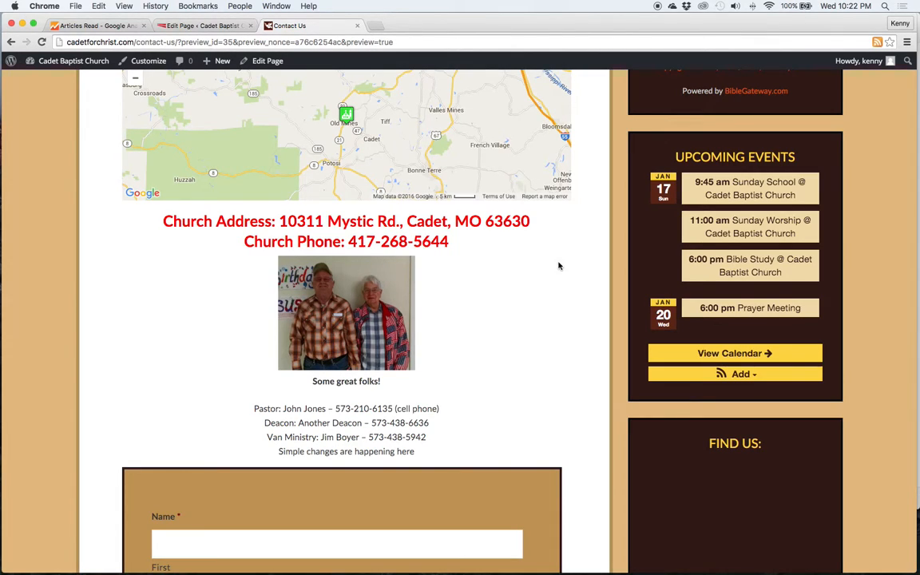
pyautogui.click(213, 26)
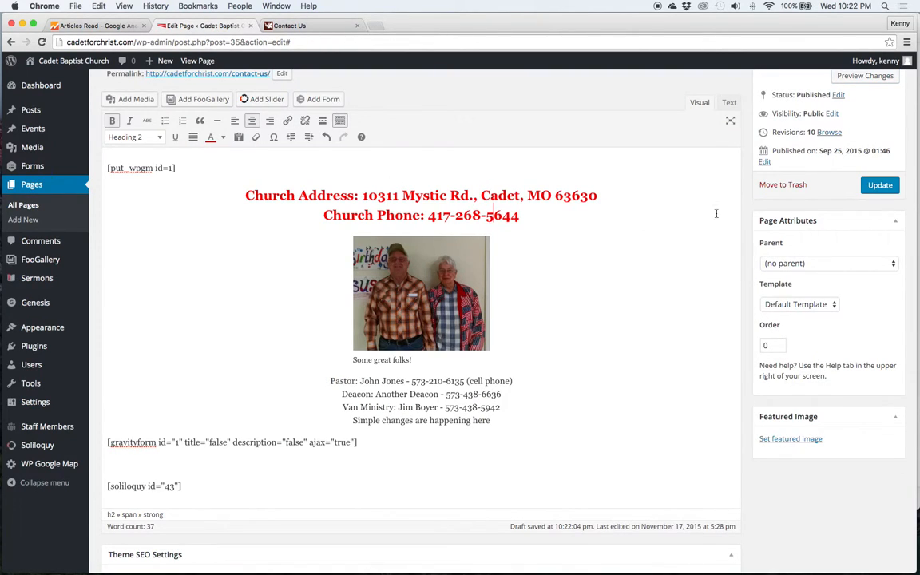
pyautogui.scroll(3, 751, 200)
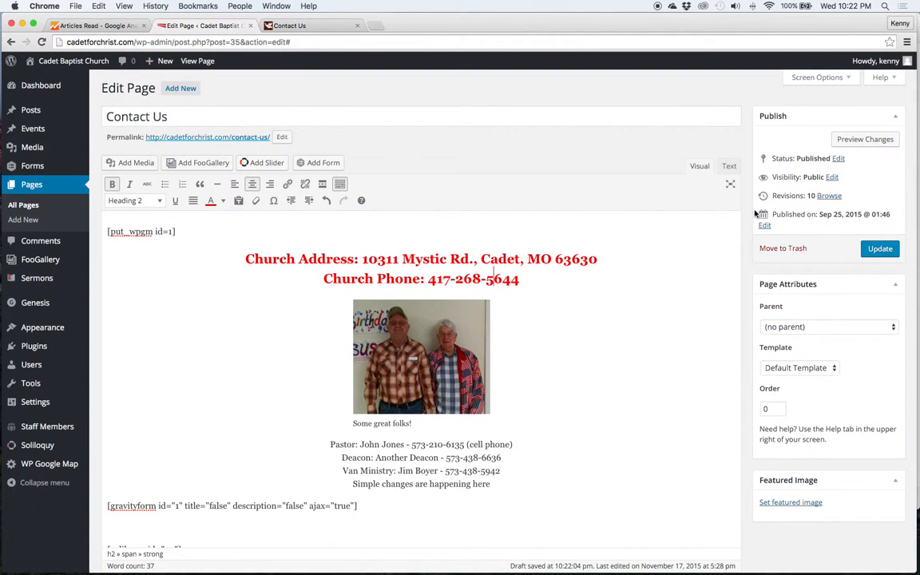
# Undo the photo's centring, resize and 'Some great folks!' caption in the Contact Us content
pyautogui.scroll(-5, 755, 214)
pyautogui.click(636, 219)
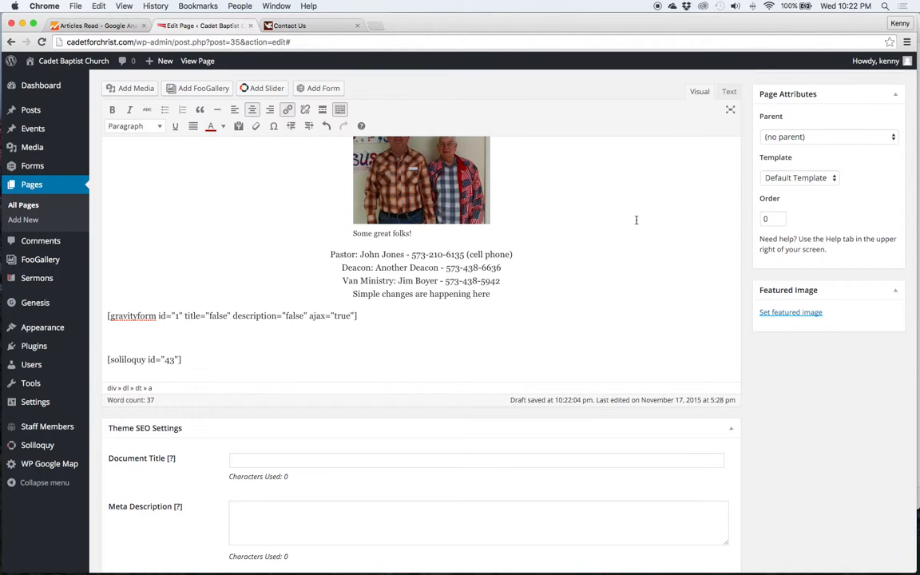
pyautogui.press('super+z')
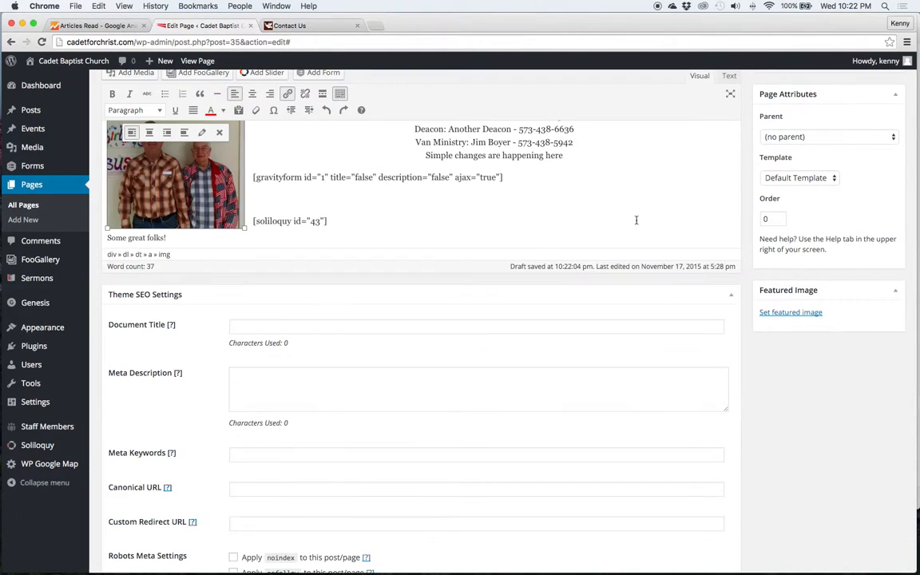
pyautogui.press('super+z')
pyautogui.press('super+z')
pyautogui.press('super+z')
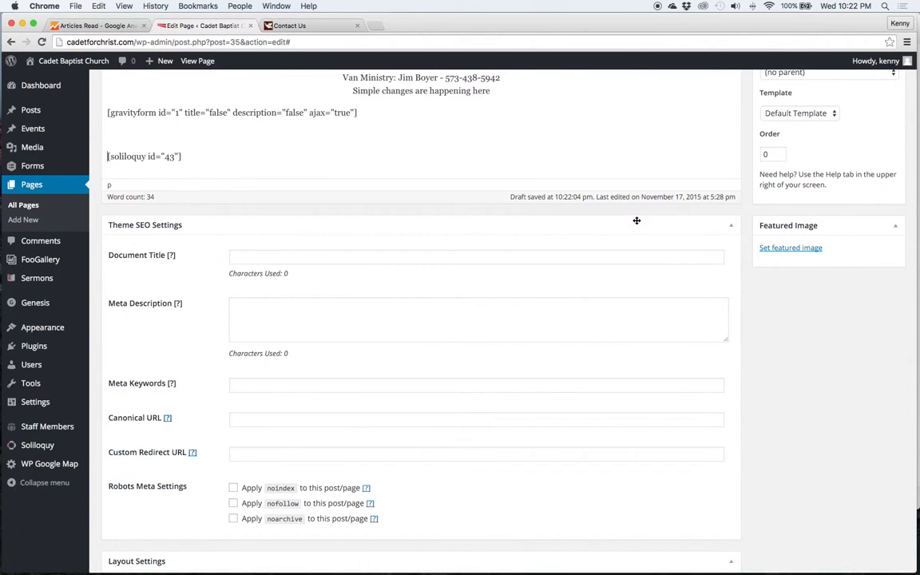
# Scroll through the Contact Us content to review the map, red headings, staff lines, form and slider shortcodes
pyautogui.scroll(-1, 554, 298)
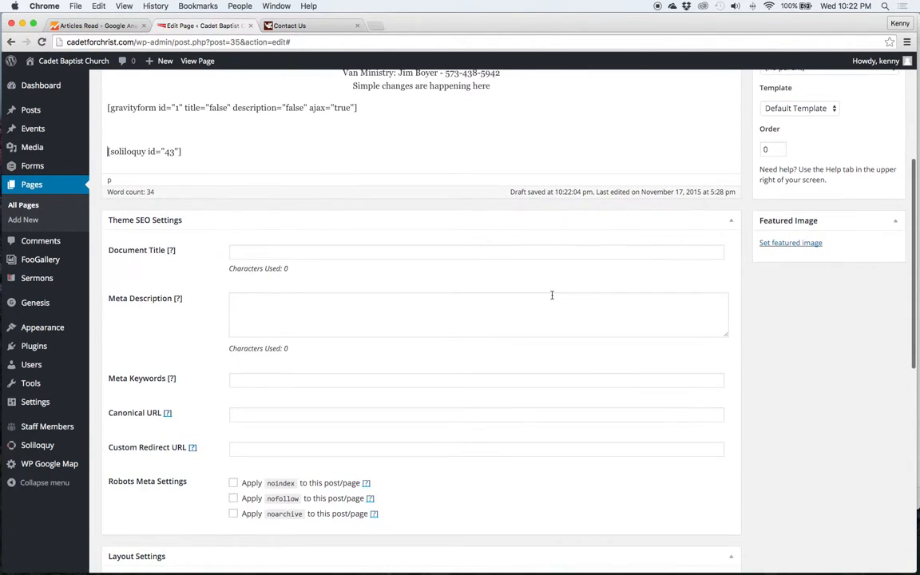
pyautogui.scroll(-3, 551, 295)
pyautogui.scroll(-1, 478, 289)
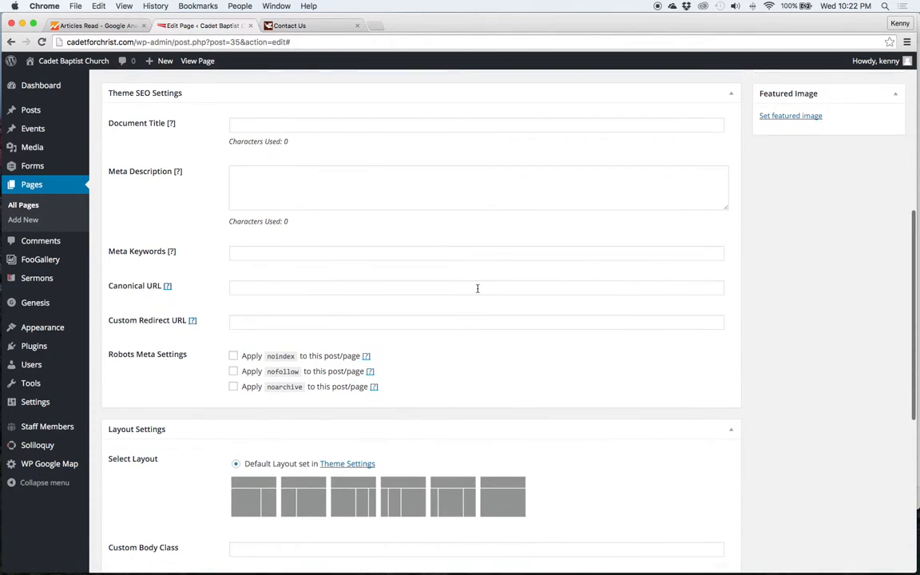
pyautogui.scroll(-2, 468, 288)
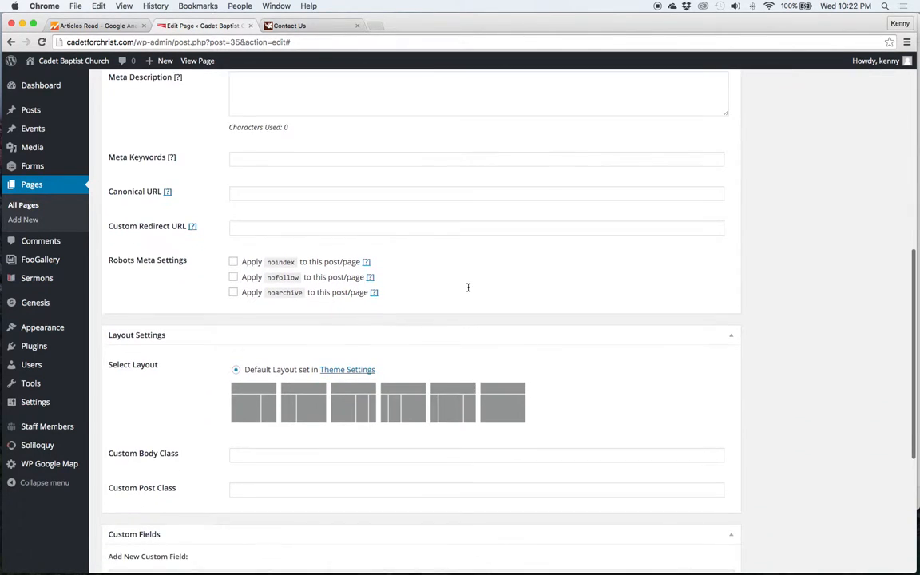
pyautogui.scroll(-3, 623, 326)
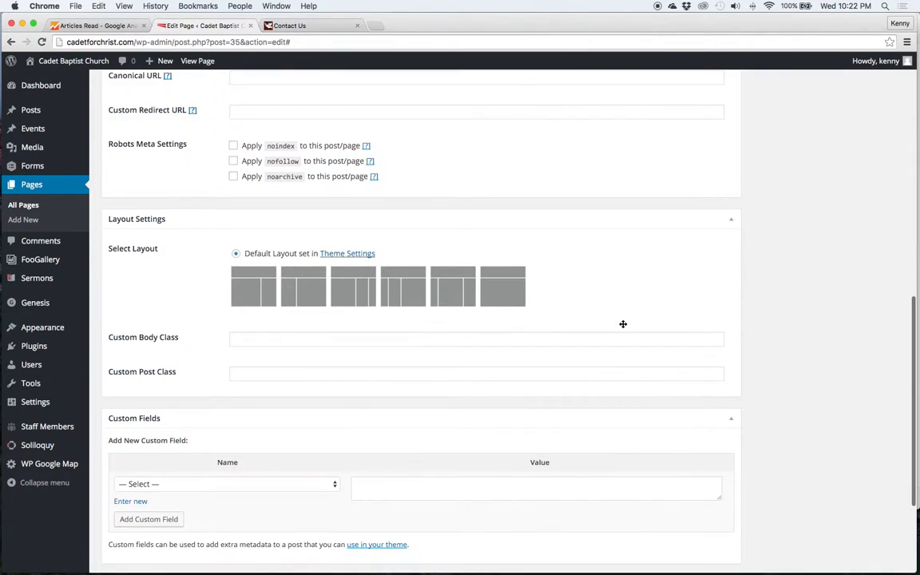
pyautogui.scroll(-4, 623, 325)
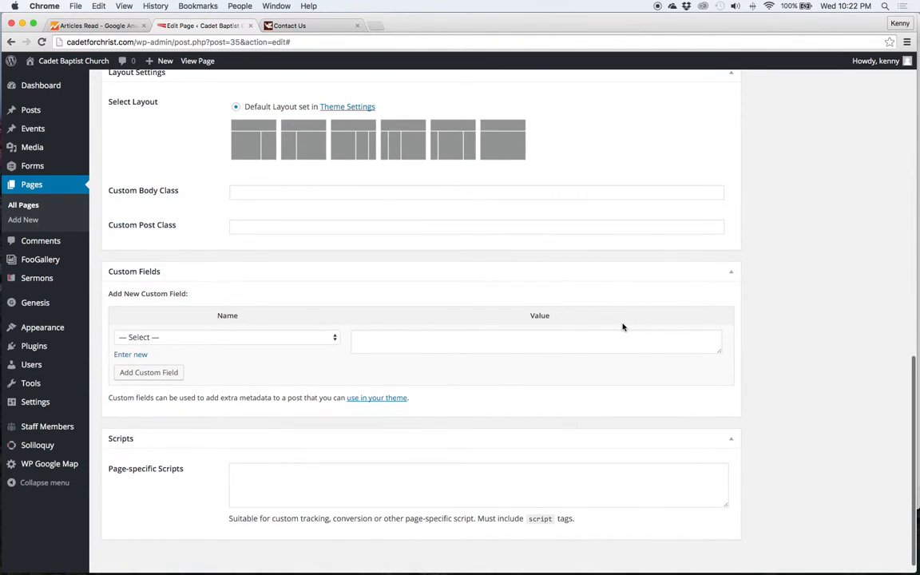
pyautogui.scroll(20, 623, 327)
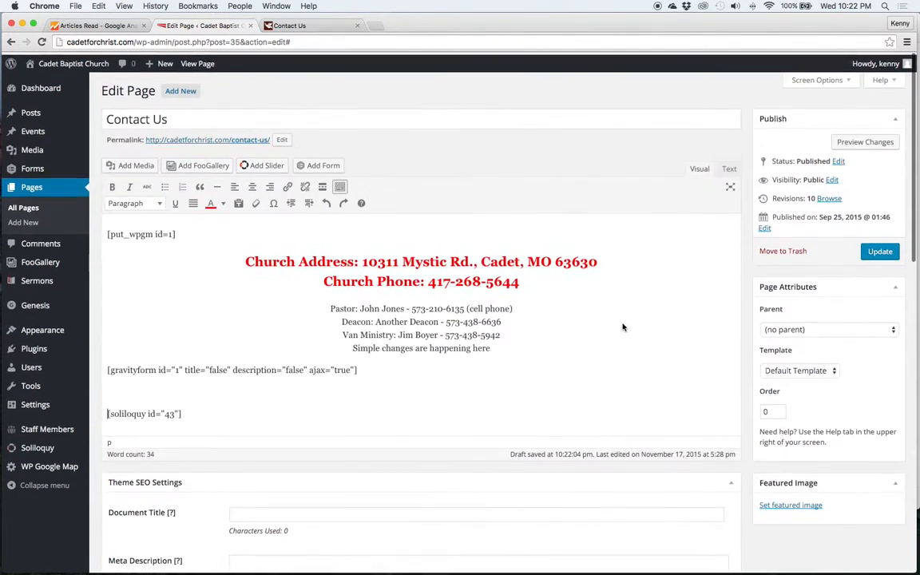
pyautogui.click(614, 292)
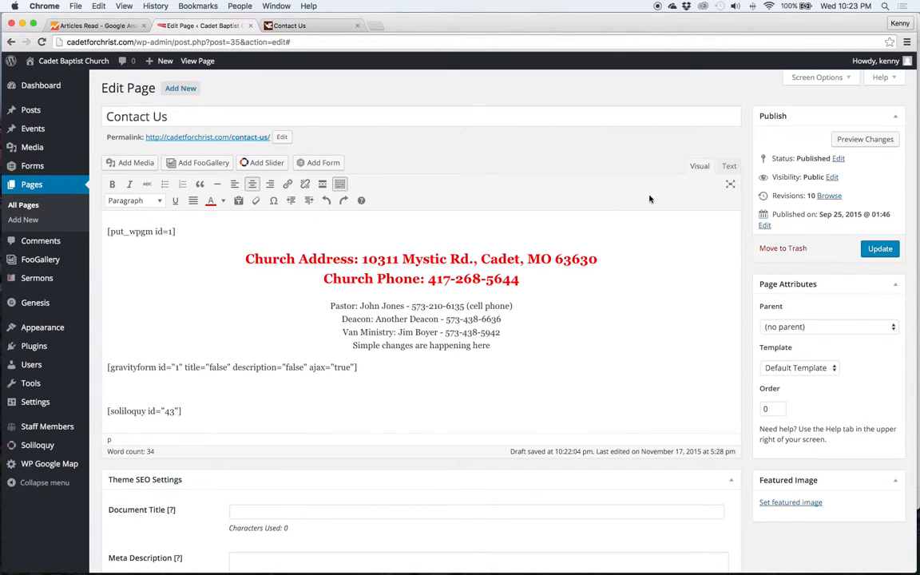
pyautogui.click(729, 165)
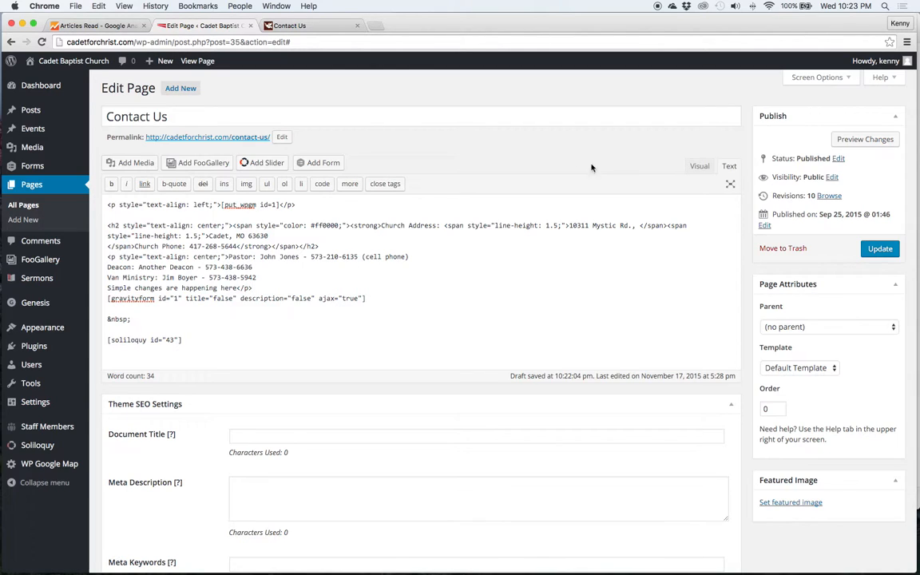
pyautogui.click(700, 166)
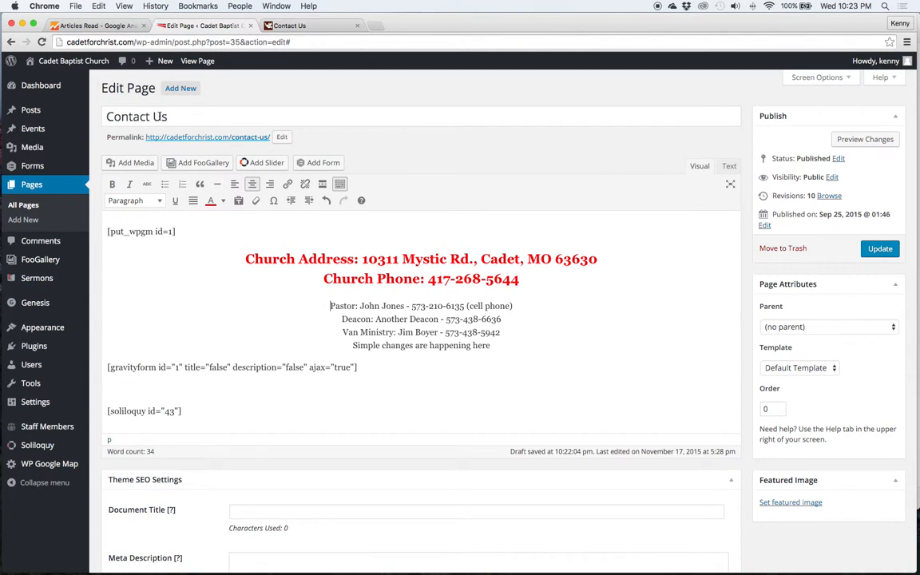
pyautogui.tripleClick(164, 117)
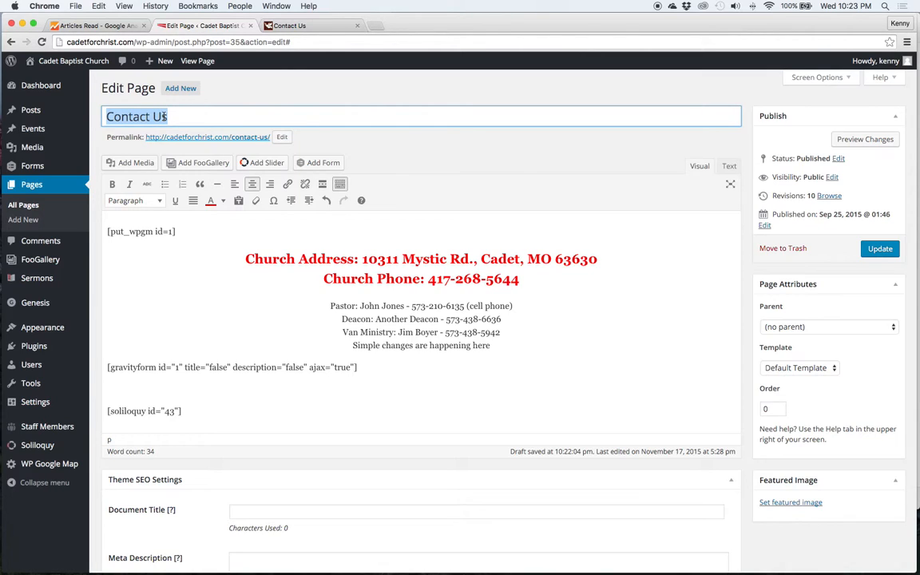
pyautogui.click(226, 96)
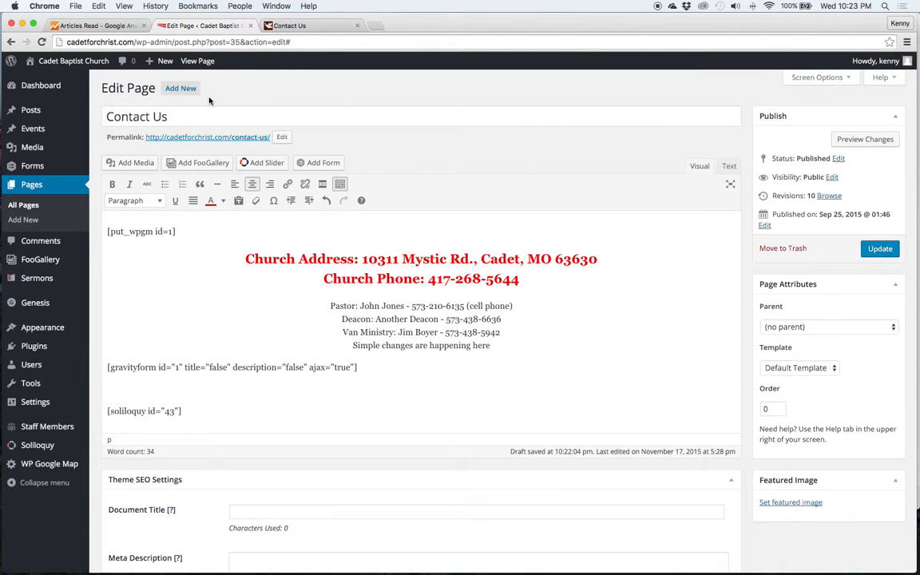
# Start a new page, abandoning the unsaved Contact Us edits
pyautogui.click(189, 92)
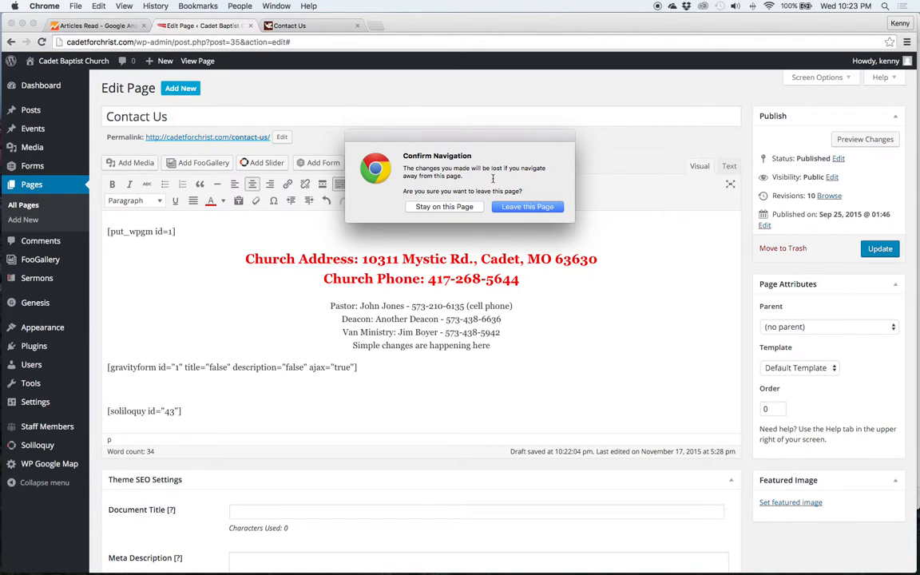
pyautogui.click(517, 207)
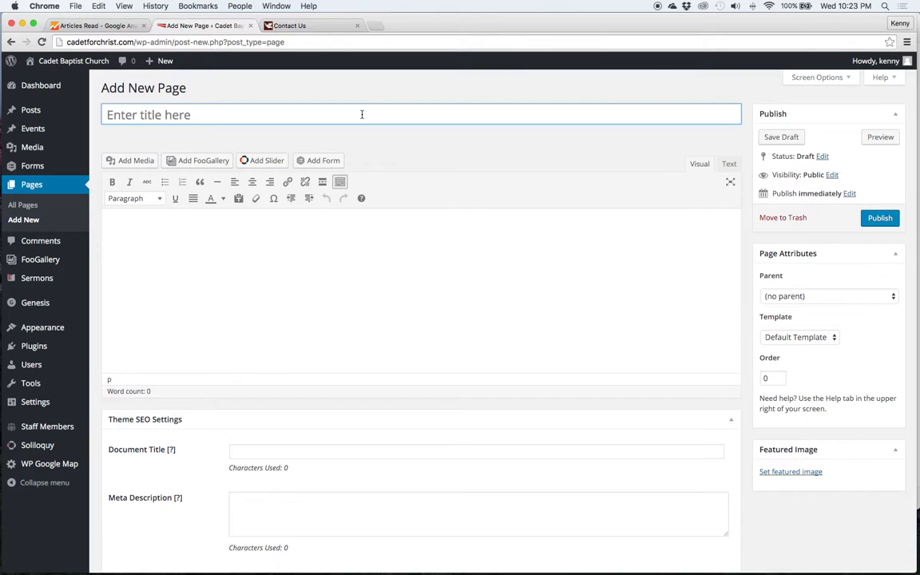
# Title the page 'A new page' and write 'It's a typical word processing system being used.' in the body
pyautogui.write('A new page')
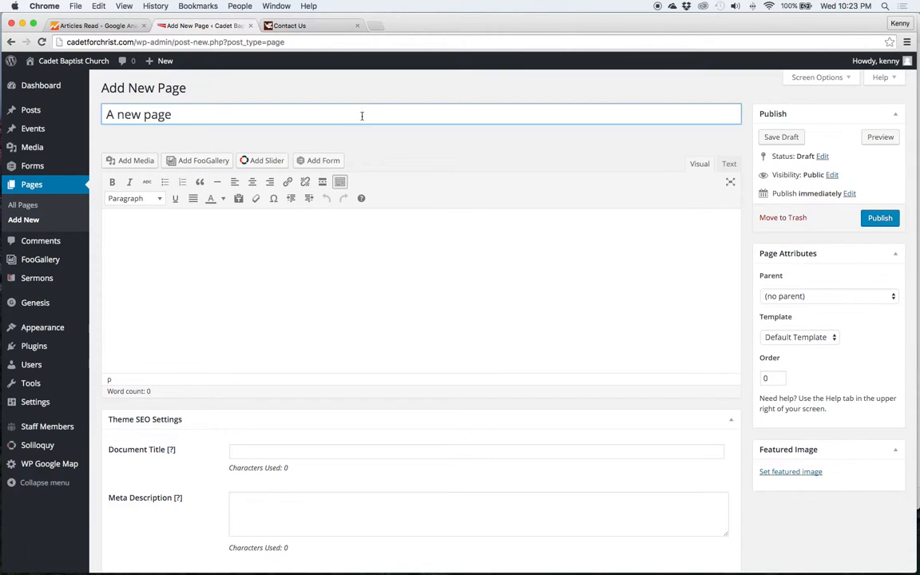
pyautogui.click(310, 291)
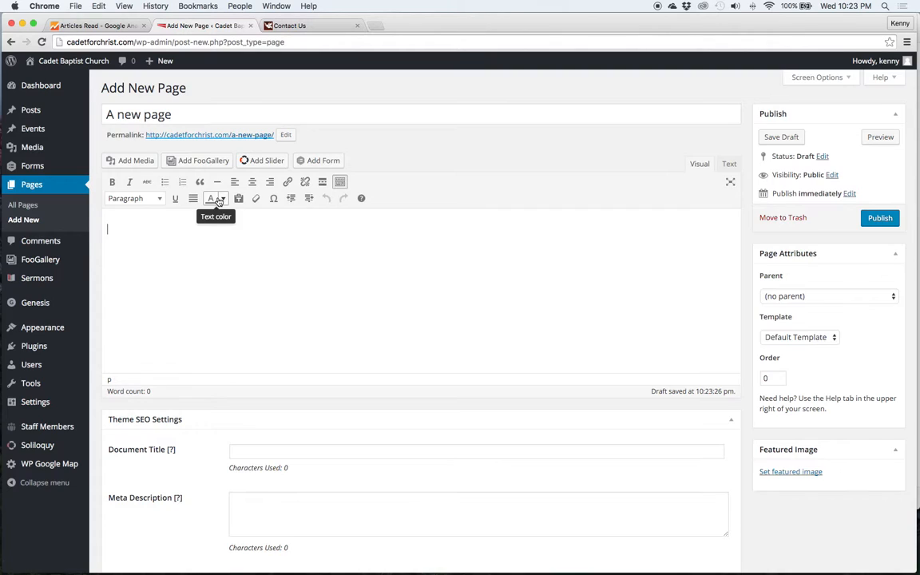
pyautogui.write("It's a typical word ")
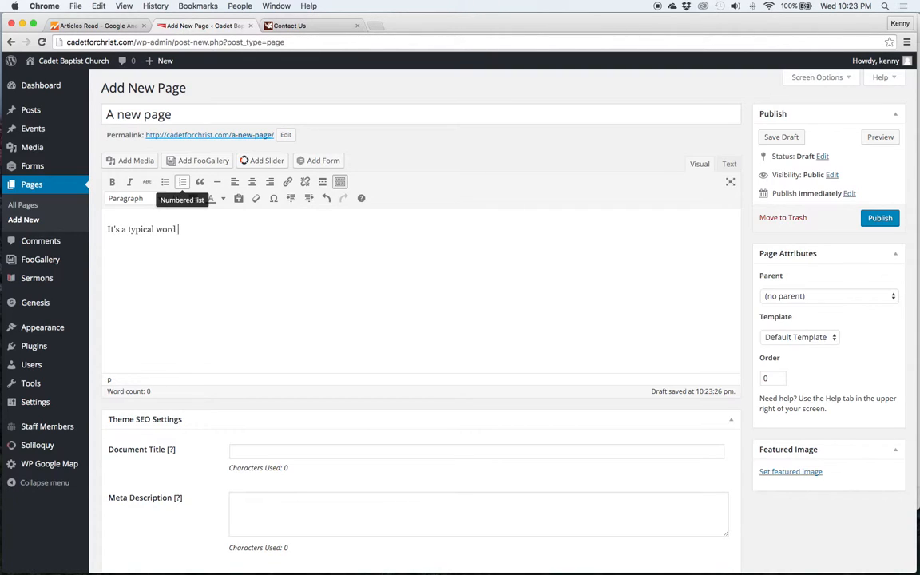
pyautogui.write('processing system being used.')
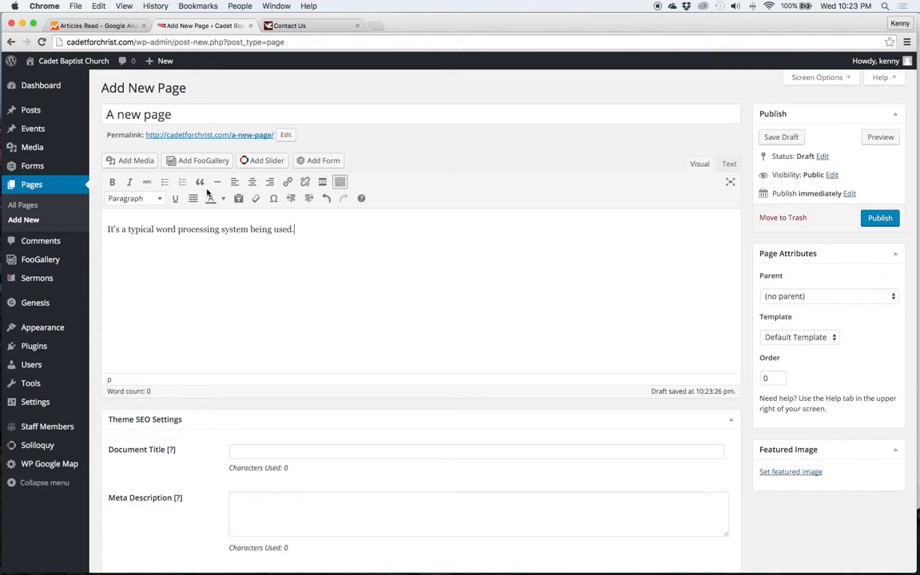
# Link that sentence to a staff member's page chosen from recent items
pyautogui.moveTo(309, 230); pyautogui.dragTo(105, 233)
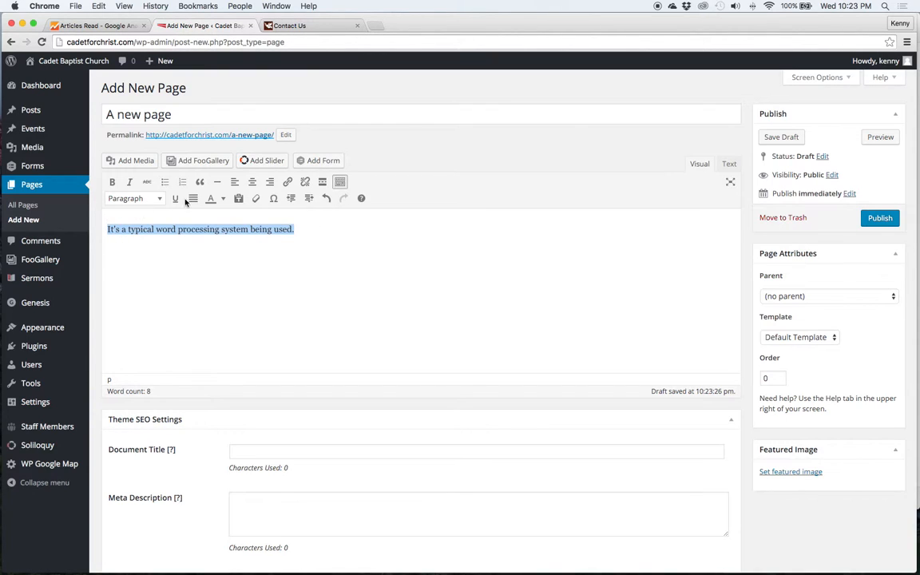
pyautogui.click(288, 181)
pyautogui.click(420, 349)
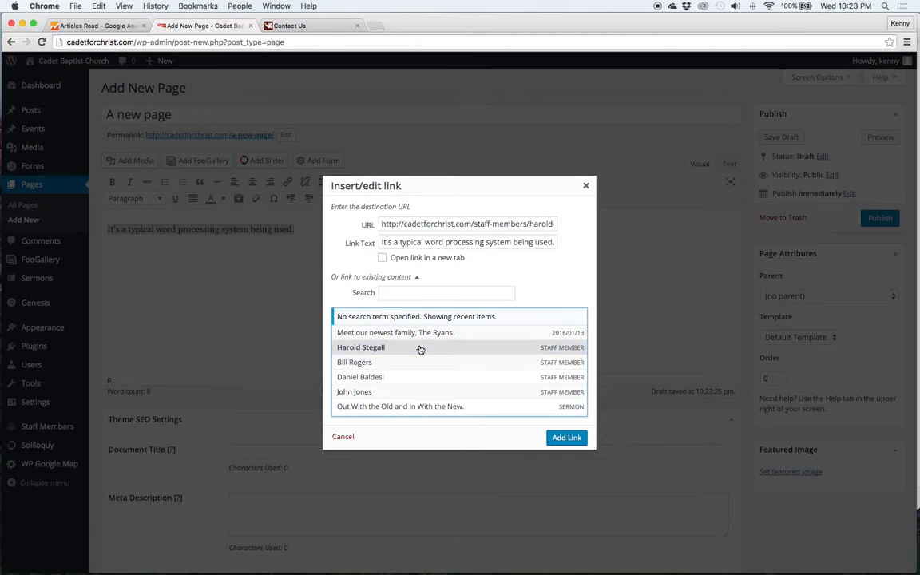
pyautogui.tripleClick(424, 224)
pyautogui.click(569, 438)
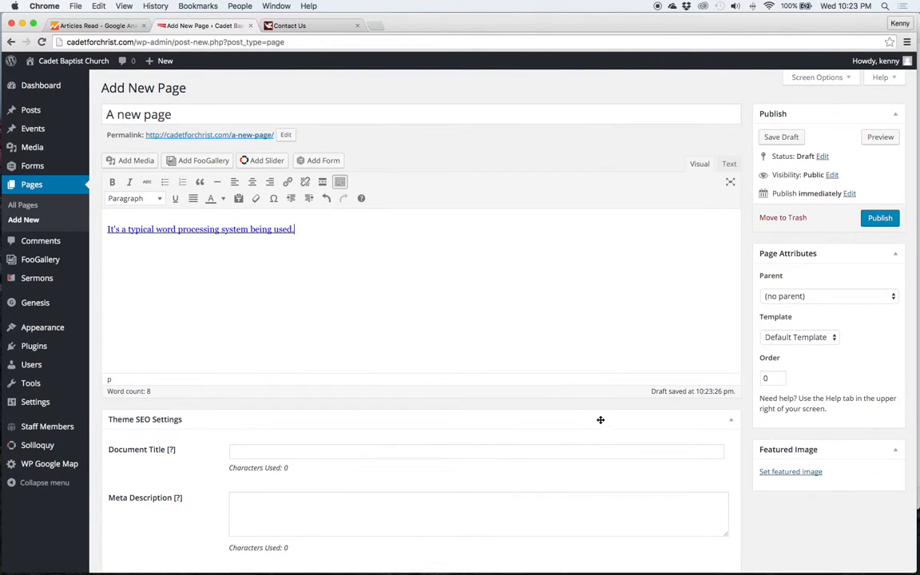
# Preview 'A new page', then move it to the Trash without saving
pyautogui.click(880, 136)
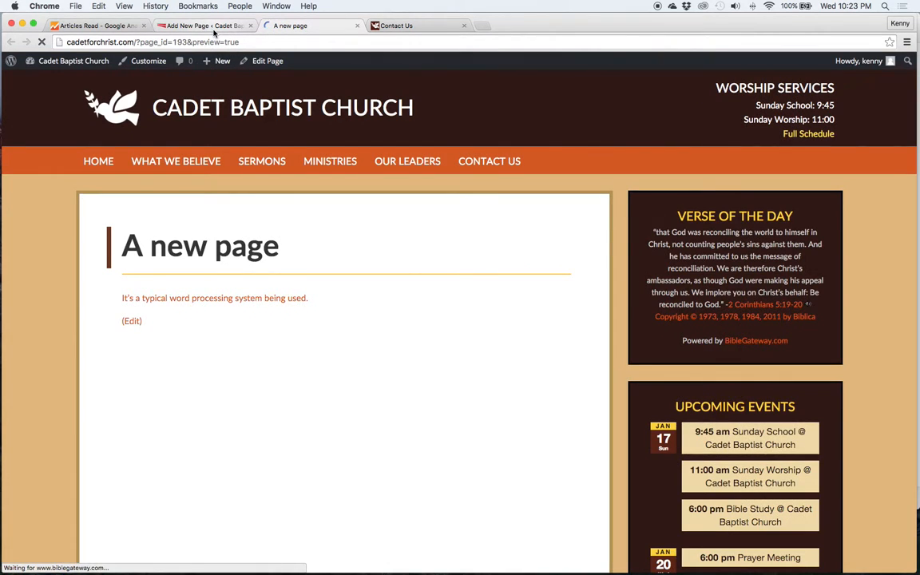
pyautogui.click(212, 29)
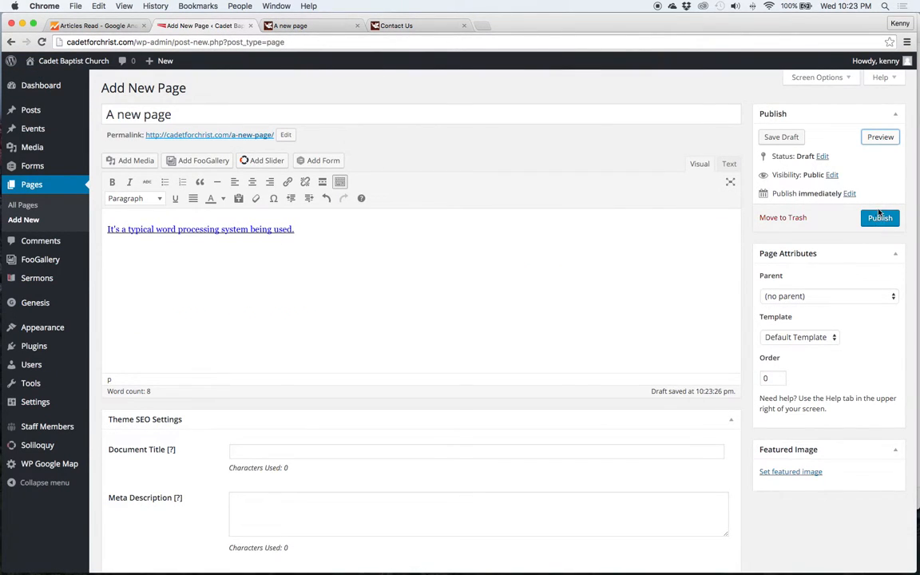
pyautogui.click(791, 217)
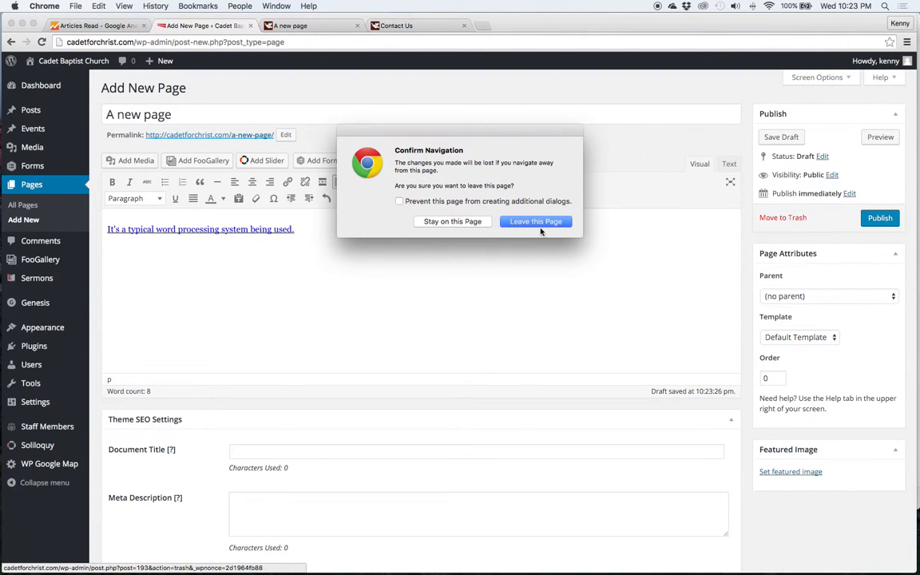
pyautogui.click(519, 221)
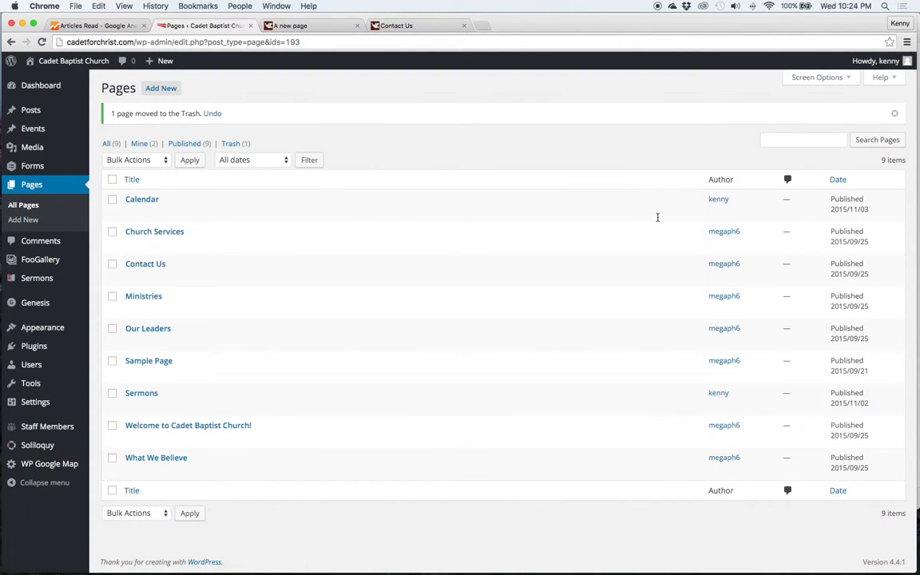
# Permanently delete 'A new page' from the pages Trash
pyautogui.click(231, 144)
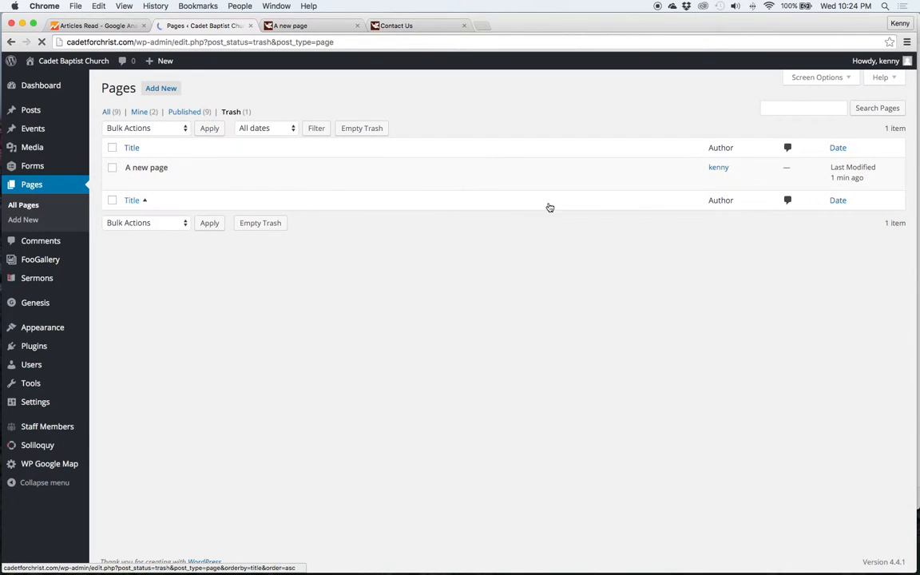
pyautogui.click(112, 169)
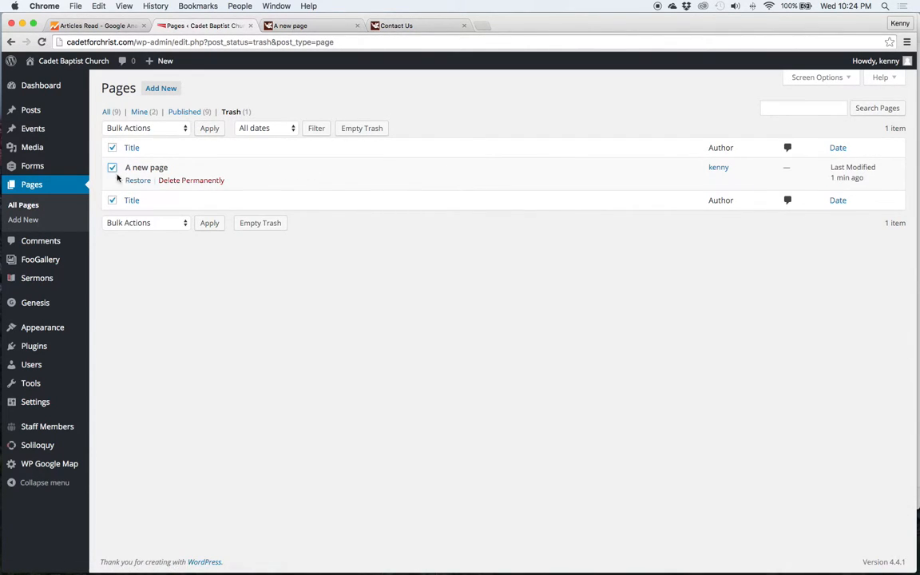
pyautogui.click(171, 182)
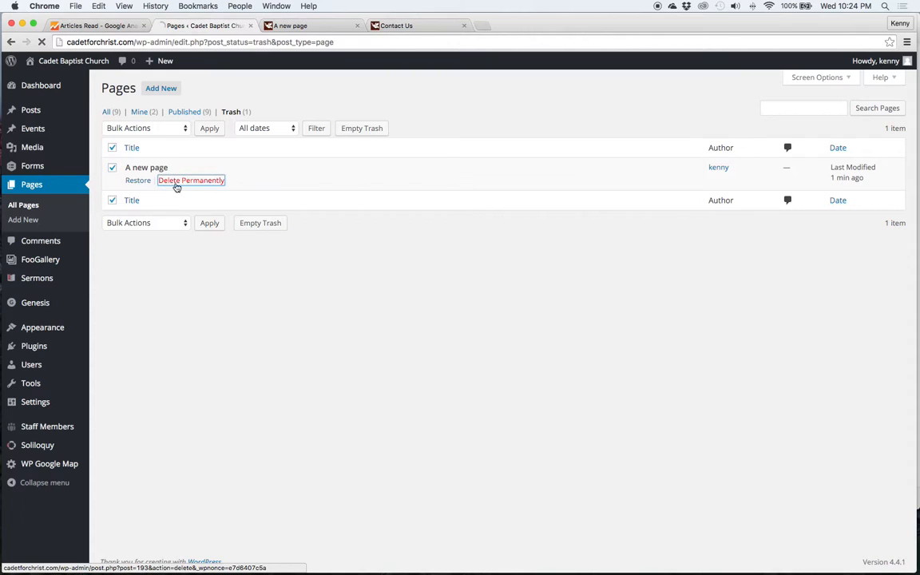